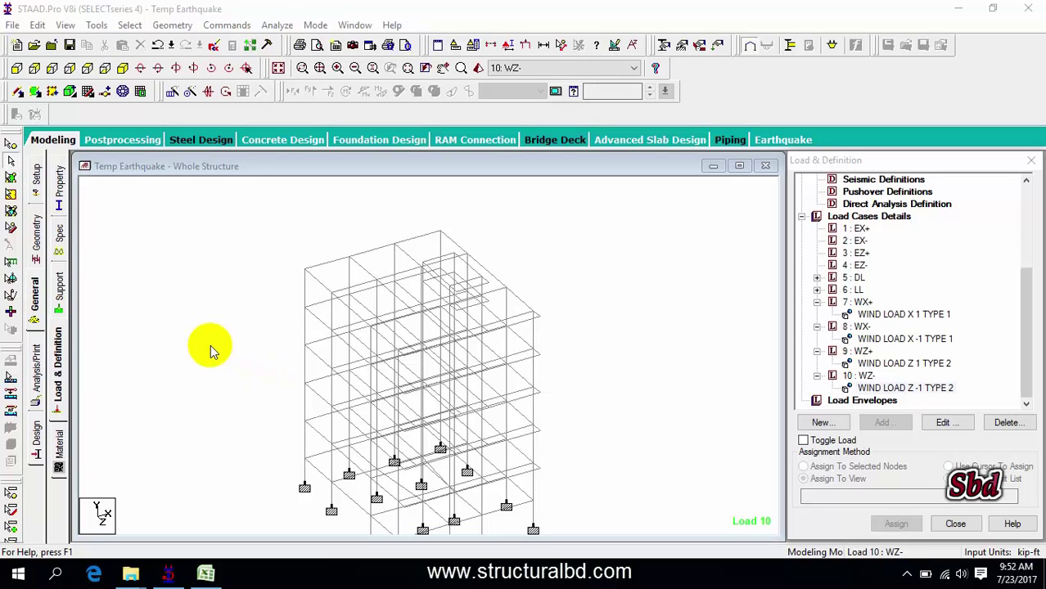
middle_drag(227, 369, 221, 335)
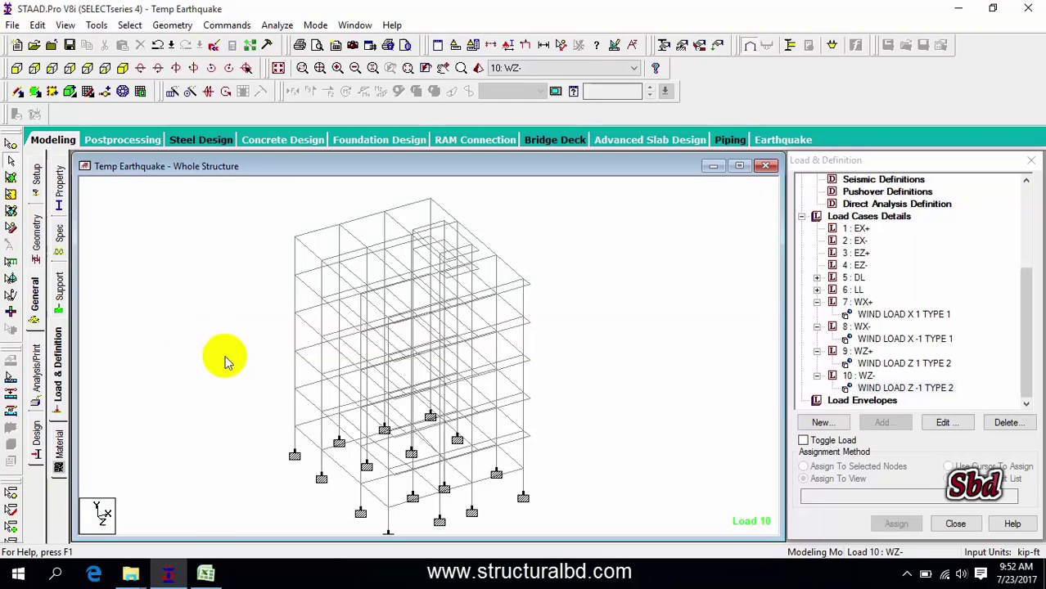
middle_drag(222, 355, 262, 343)
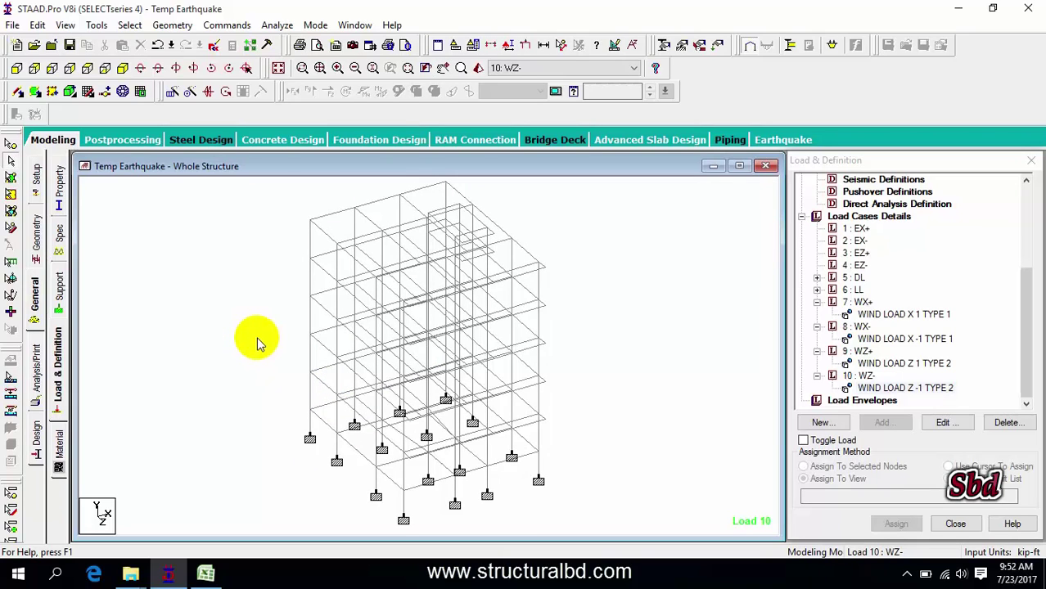
middle_drag(233, 341, 243, 345)
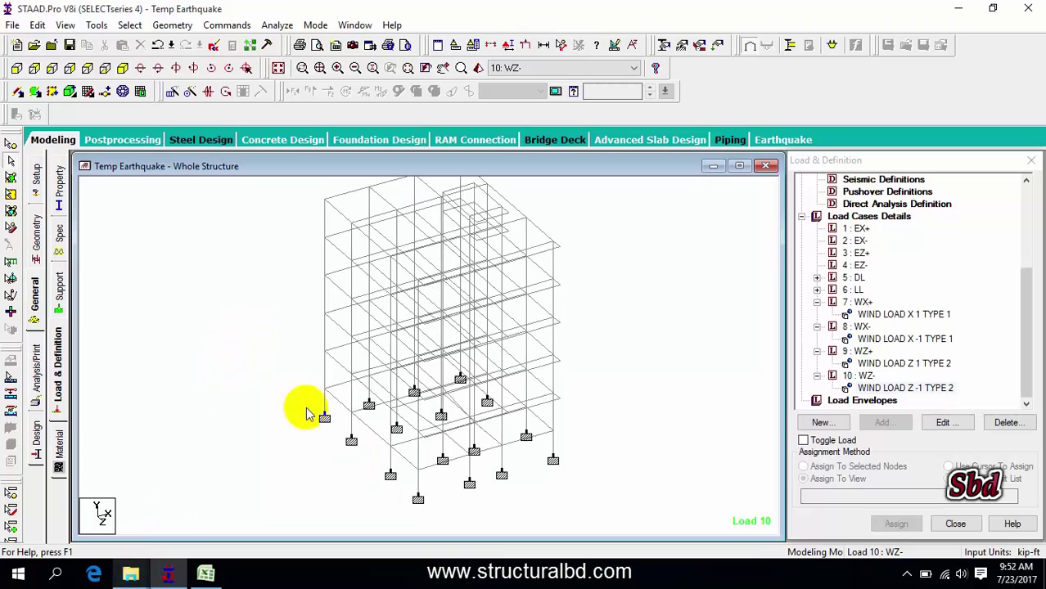
middle_drag(306, 413, 222, 350)
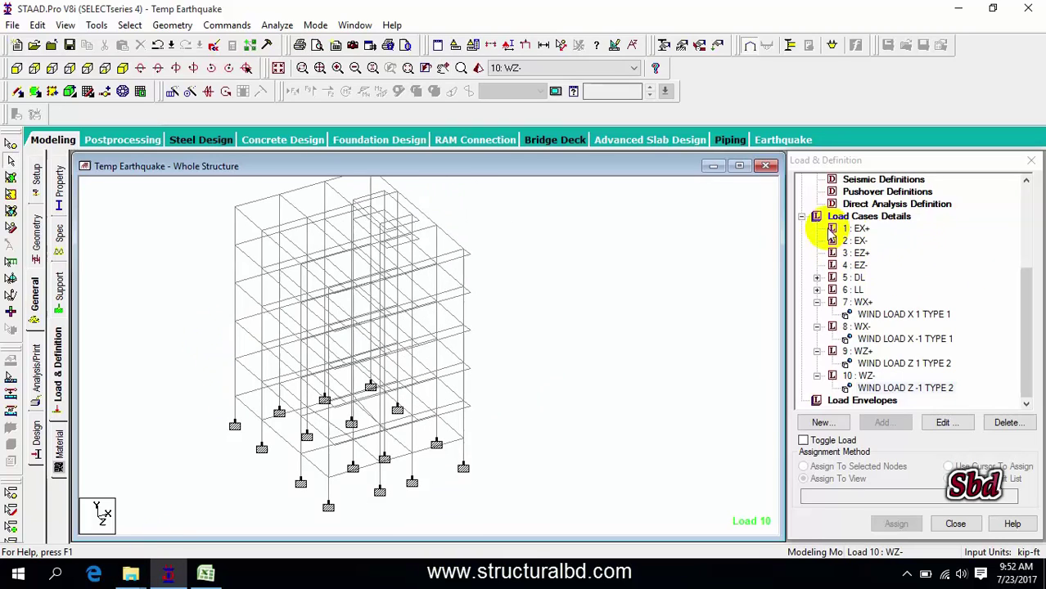
click(817, 299)
click(816, 299)
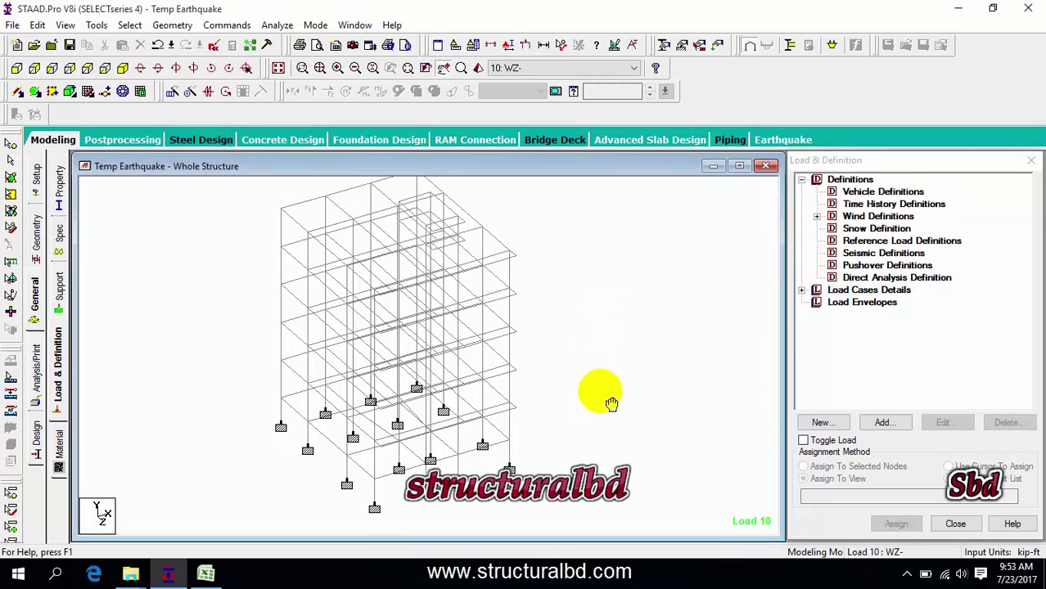
middle_drag(608, 401, 594, 371)
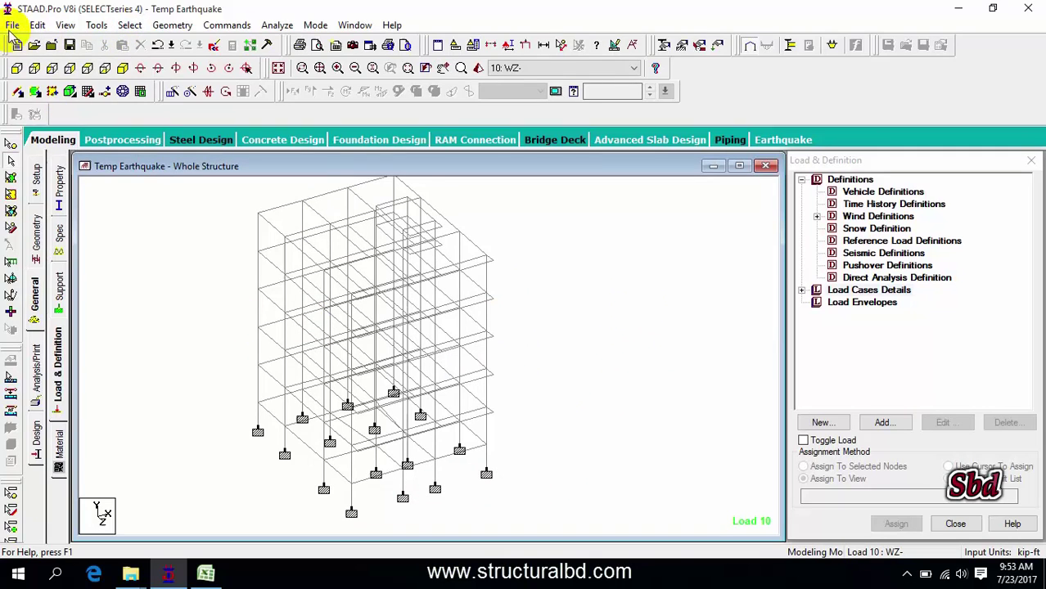
- Save the model as a separate STAAD.Pro file named "Joint wt" in the Staad Model folder
click(12, 25)
click(70, 400)
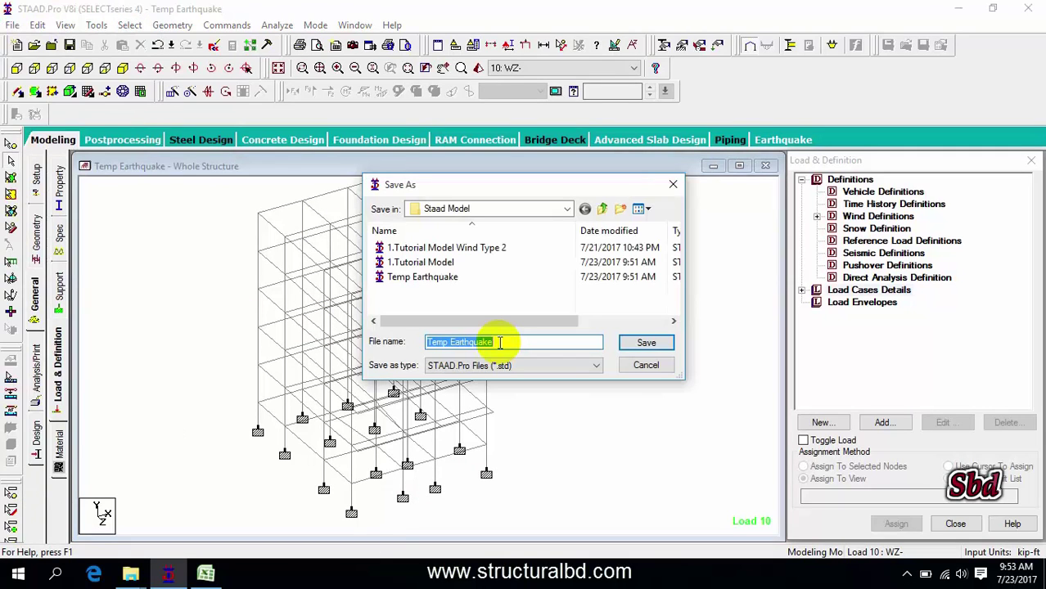
text(Joint wt)
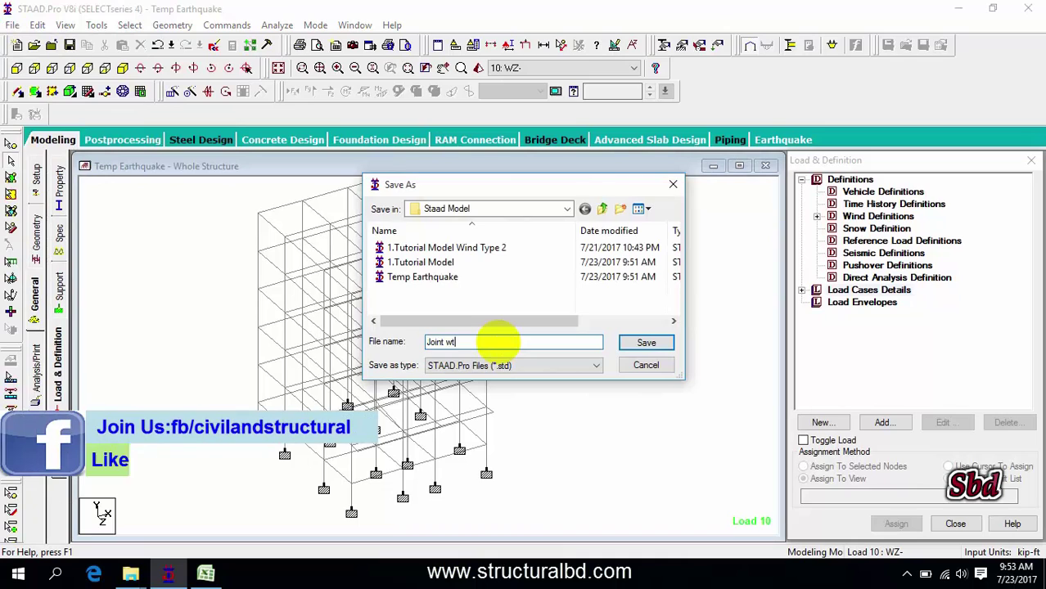
key(Return)
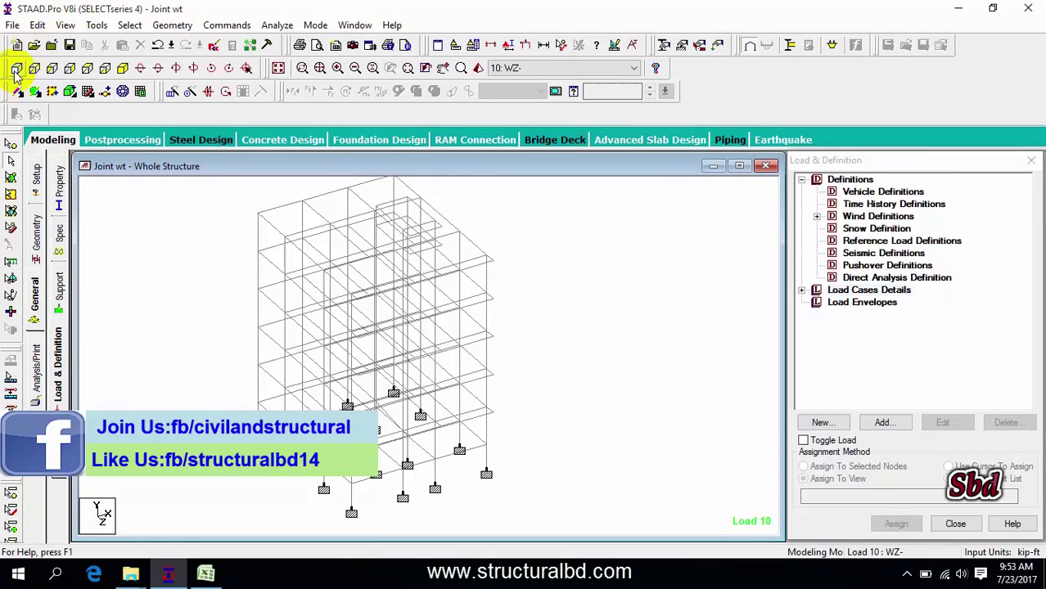
- Show the structure from +Z and create a new pinned support definition
click(18, 72)
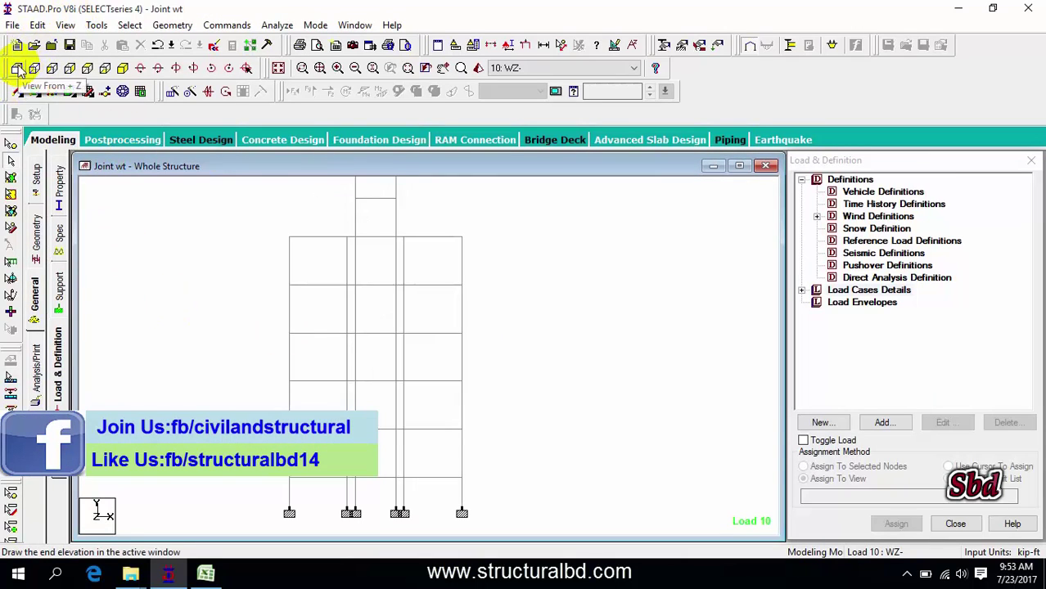
scroll(410, 371, down, 1)
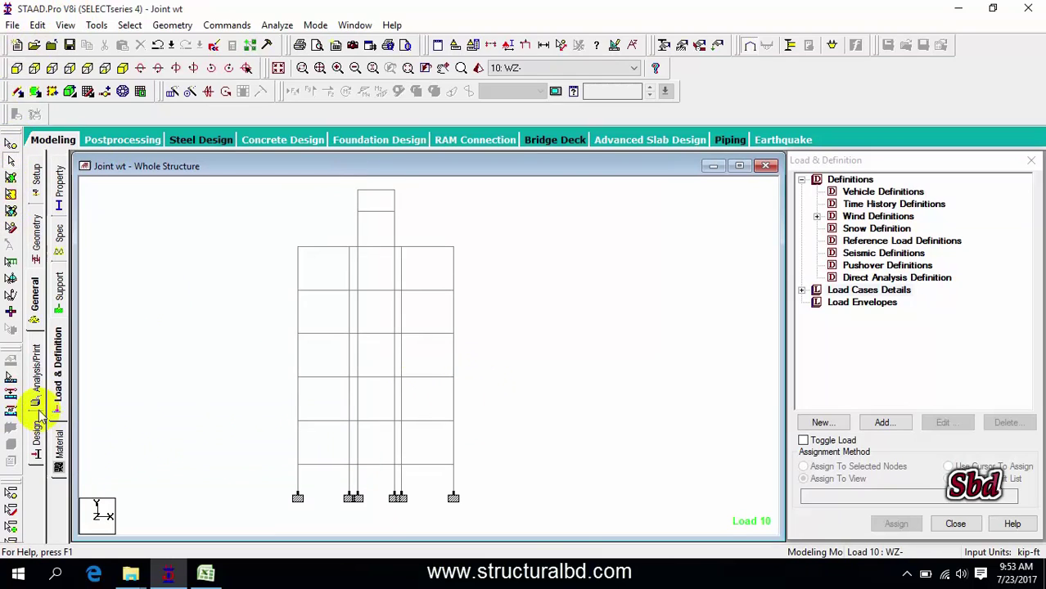
click(58, 288)
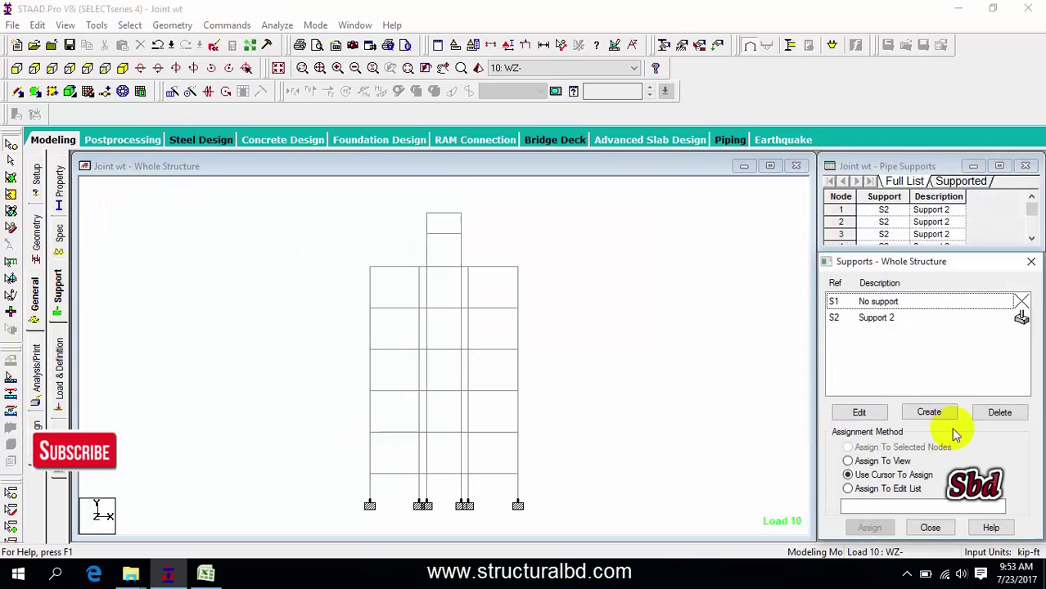
click(931, 414)
click(802, 227)
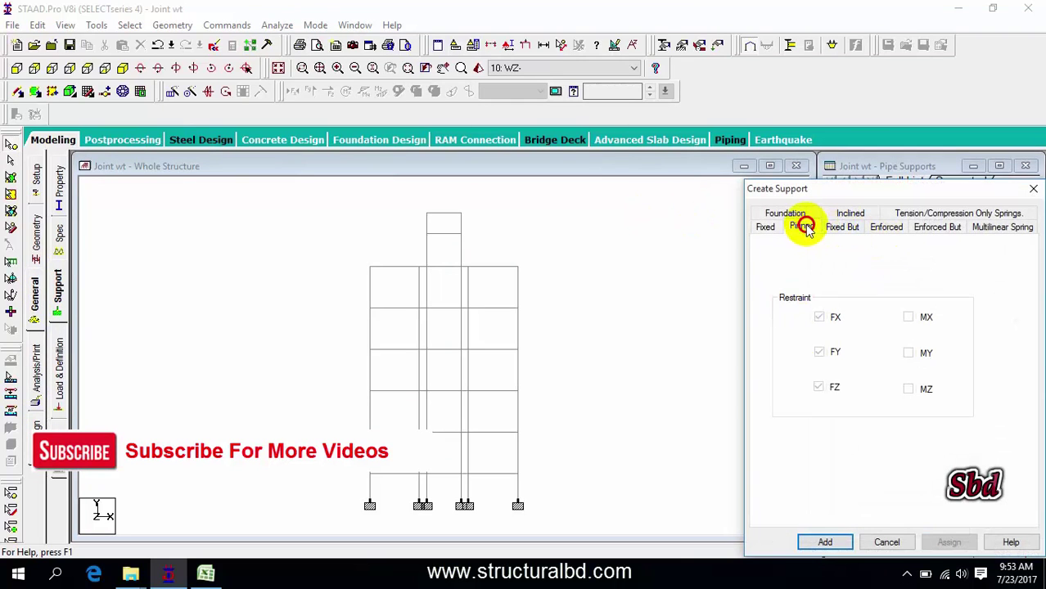
click(825, 542)
- Assign the pinned support S3 to all nodes above the fixed base supports, nodes 17 to 154
click(887, 334)
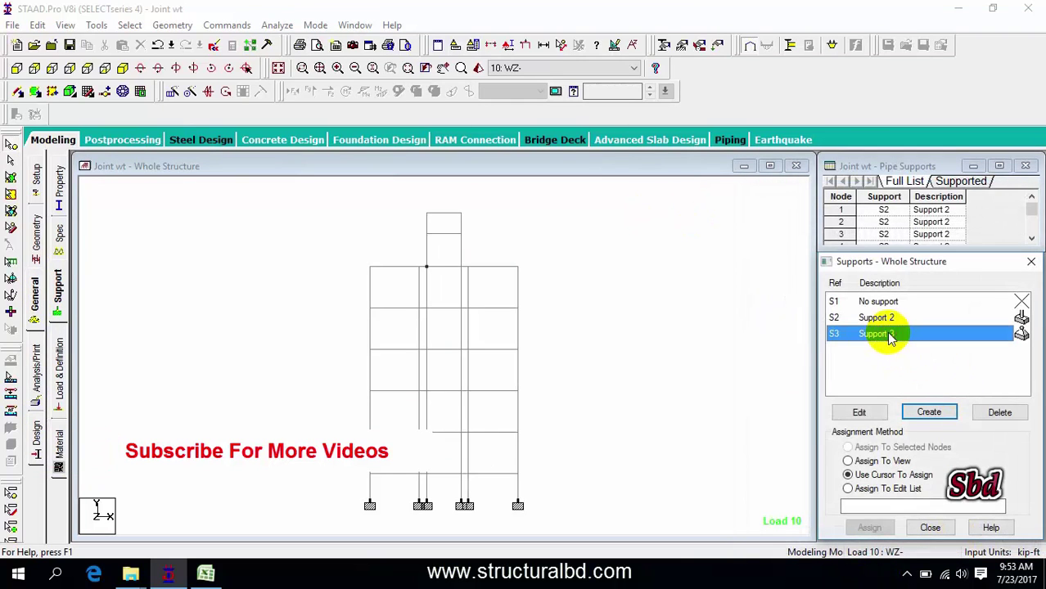
click(12, 146)
drag(549, 489, 248, 203)
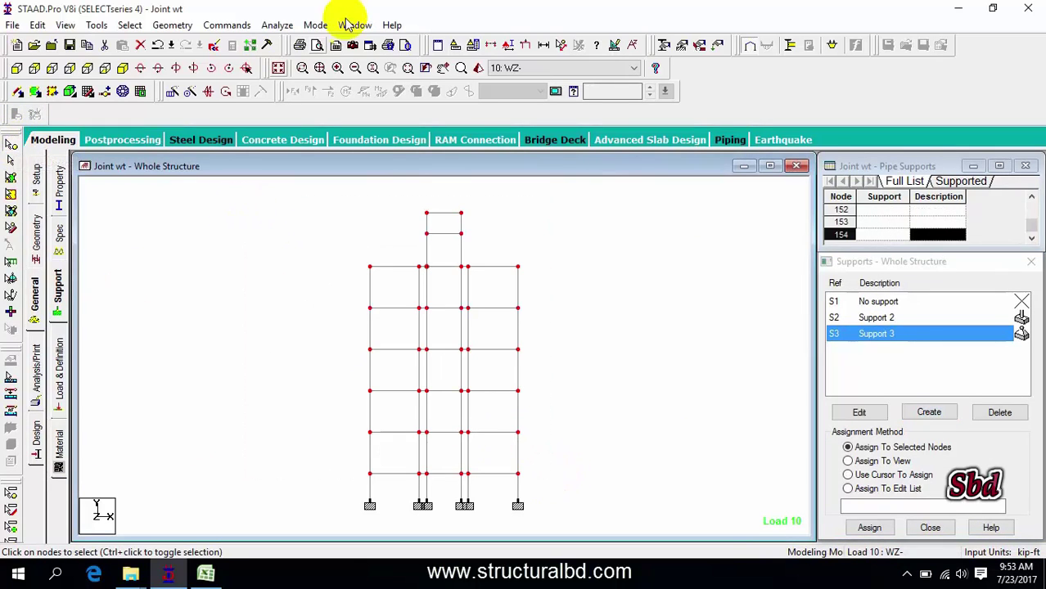
click(302, 62)
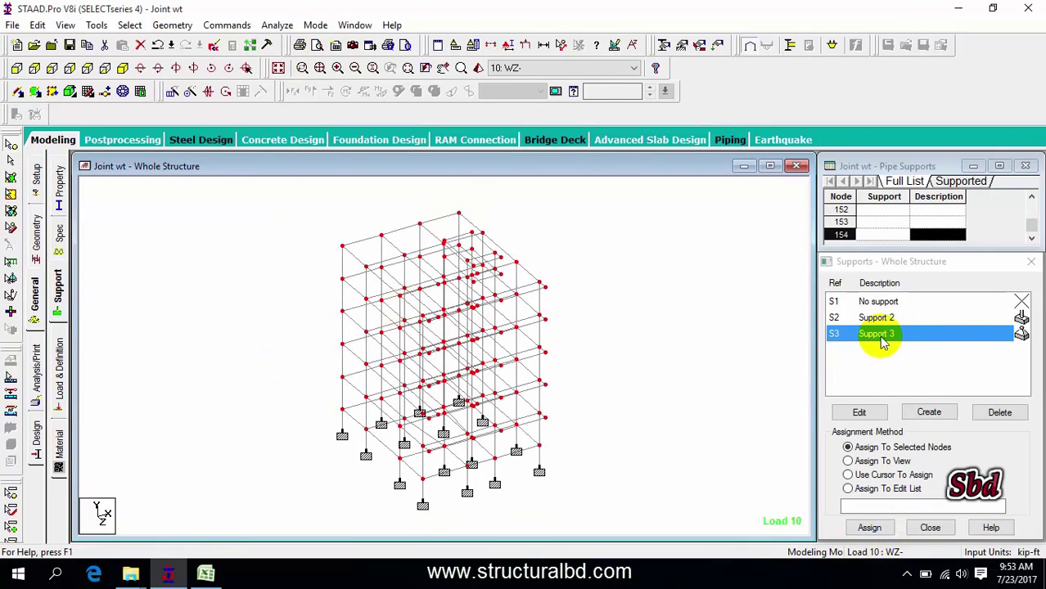
click(869, 528)
click(933, 438)
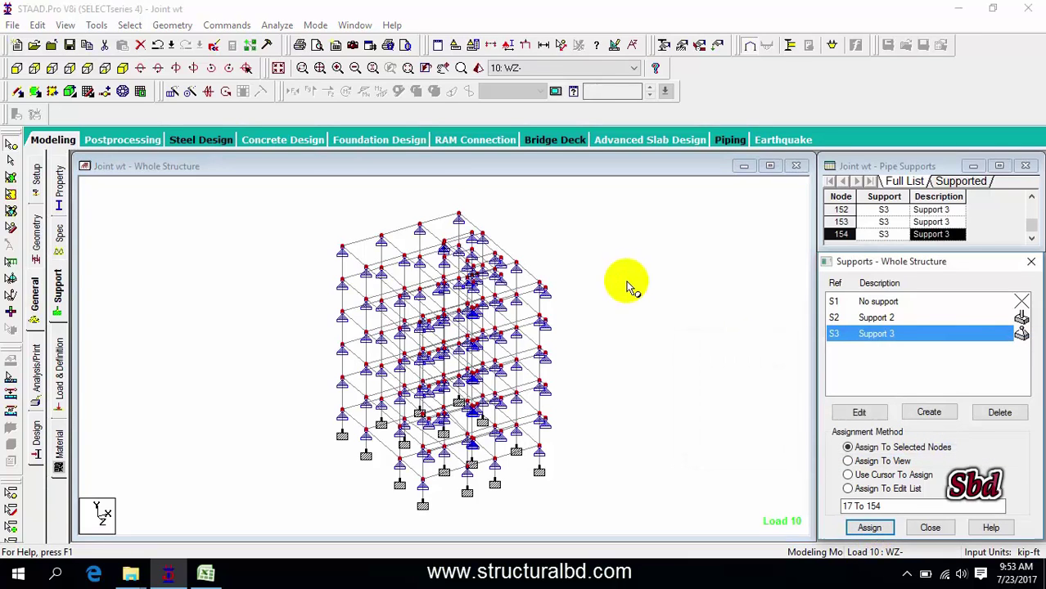
- Add a Perform Analysis command with the No Print option
click(226, 25)
mouse_move(262, 335)
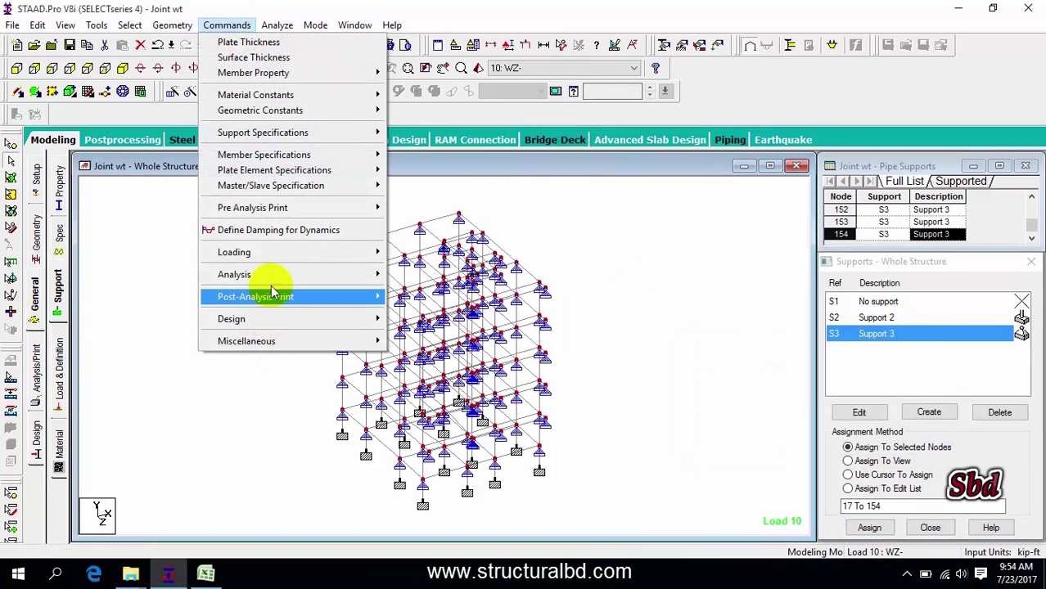
mouse_move(275, 276)
click(442, 275)
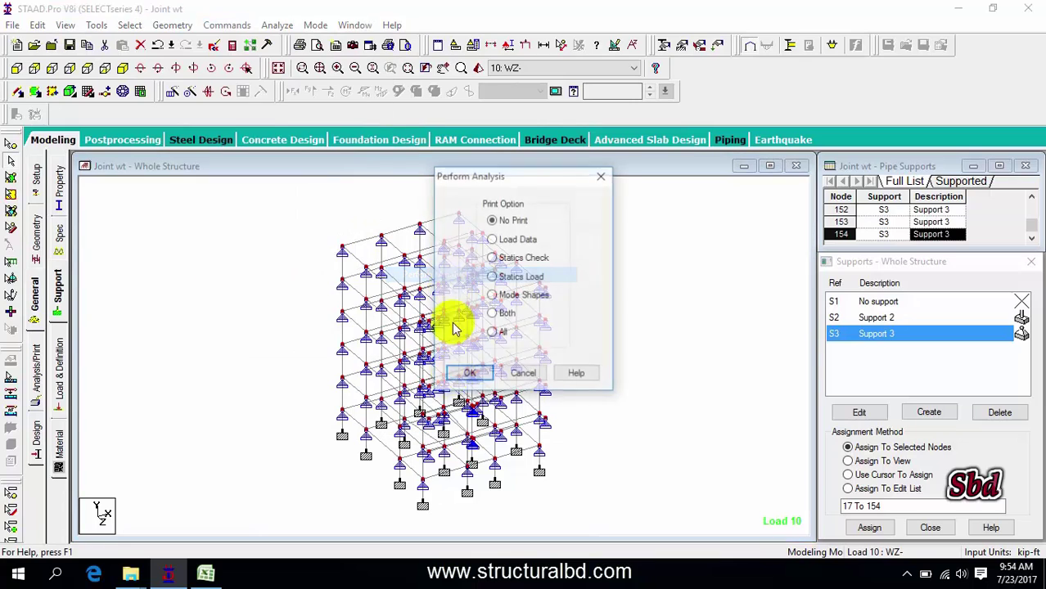
click(469, 374)
- Run the analysis of the model and close the analysis window once it finishes
click(278, 26)
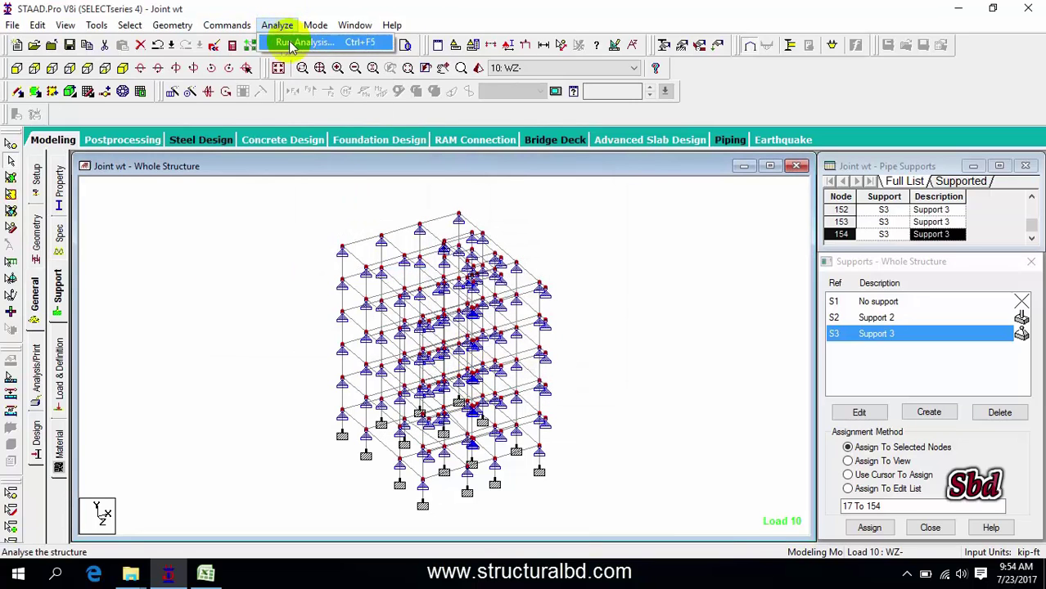
click(293, 38)
click(600, 357)
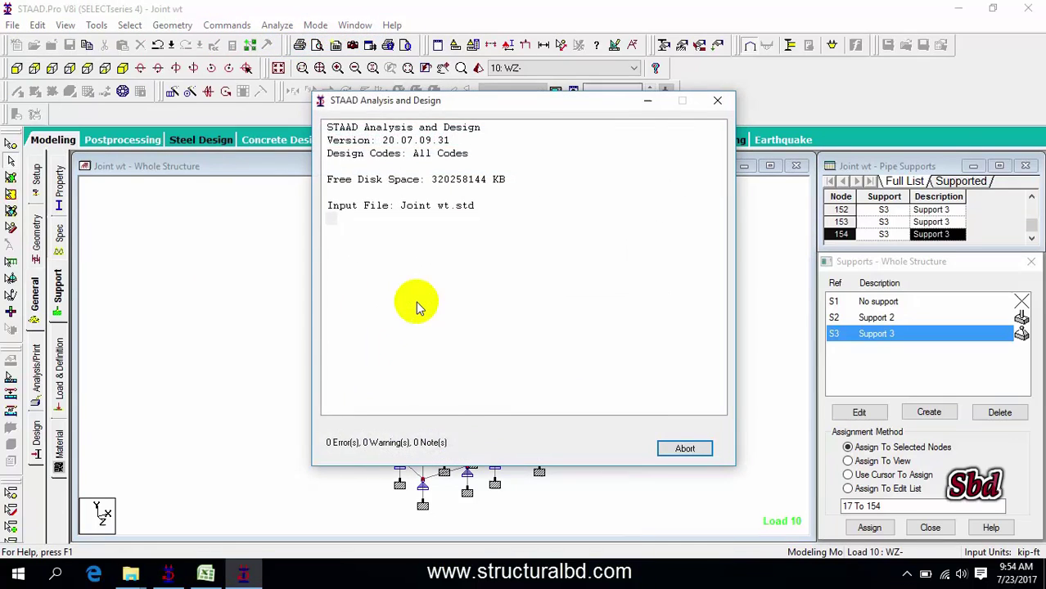
click(685, 450)
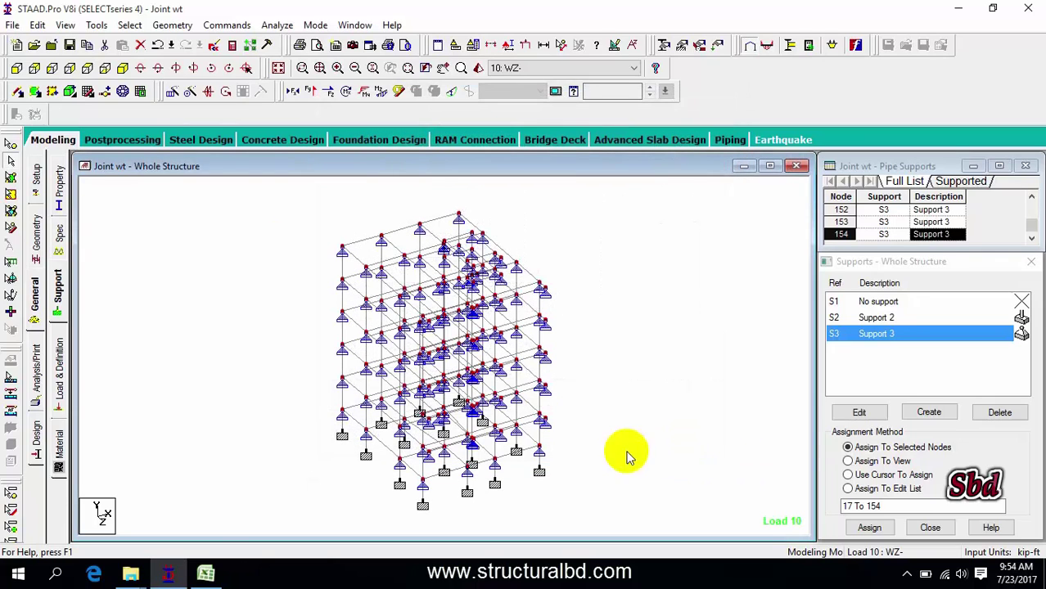
- Enter postprocessing with all load cases included and set up a support reaction report sorted by Force-Y
click(116, 144)
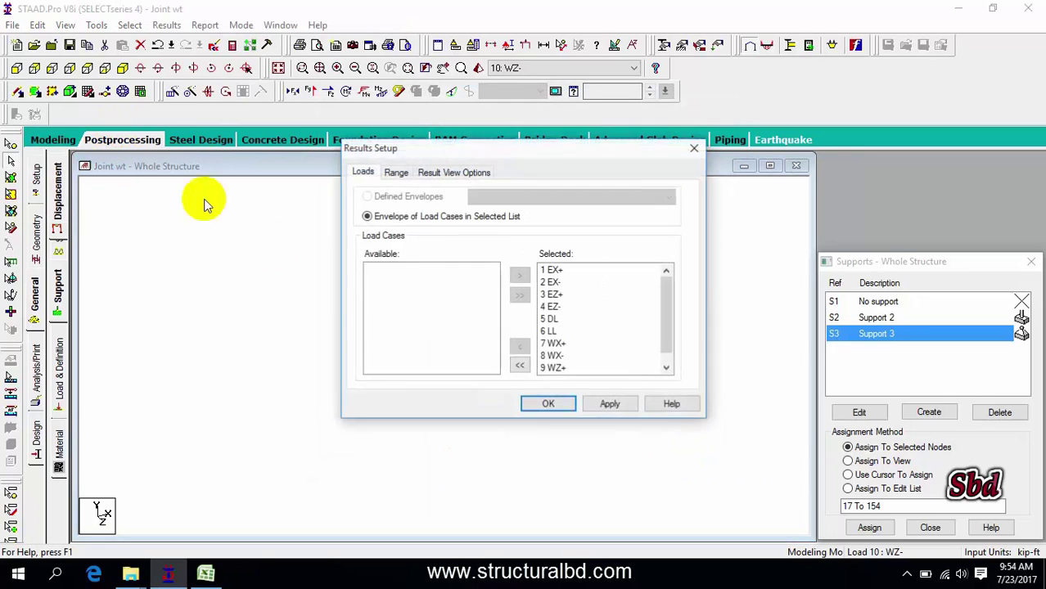
click(545, 402)
click(205, 26)
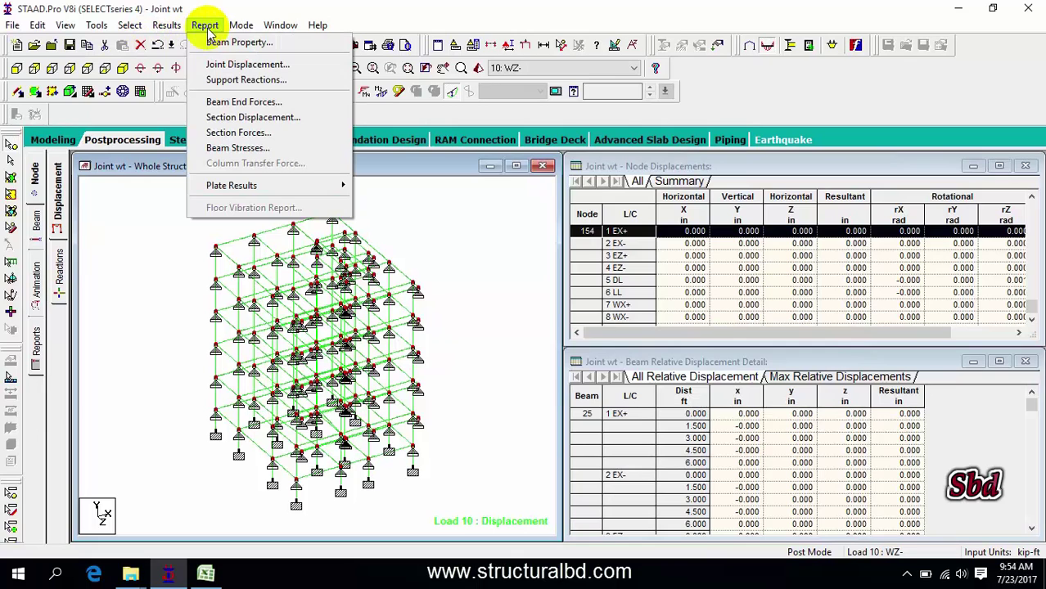
click(248, 79)
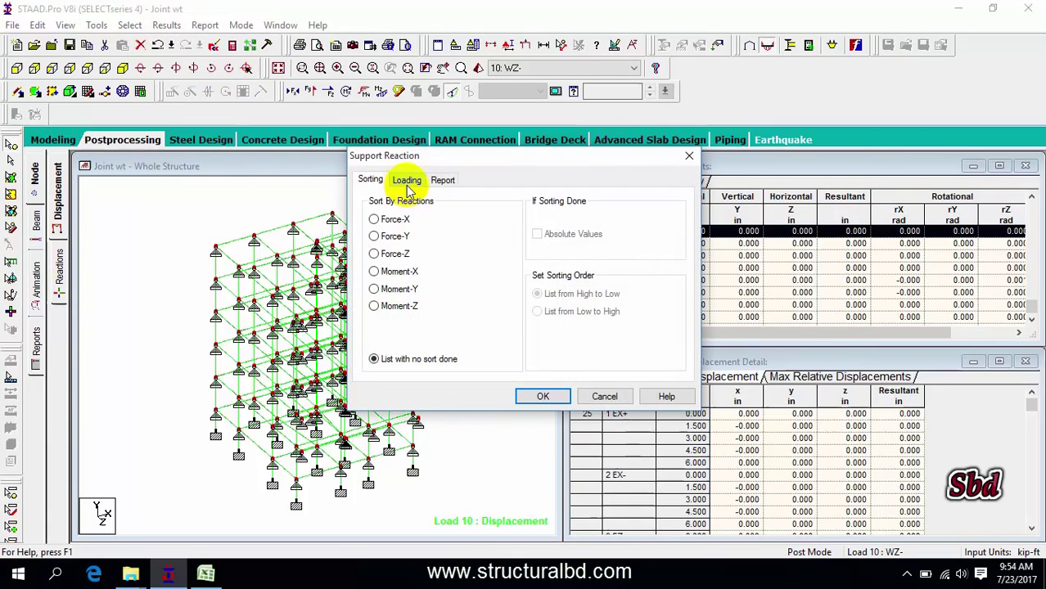
click(383, 236)
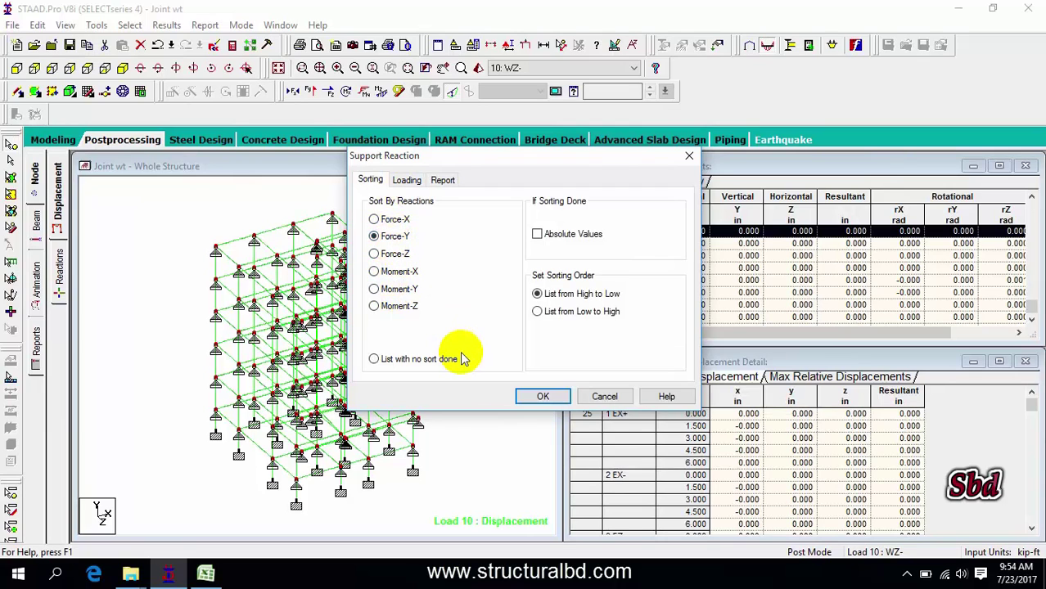
- Limit the support reaction report to load case 5 DL only and generate the table
click(407, 180)
click(558, 284)
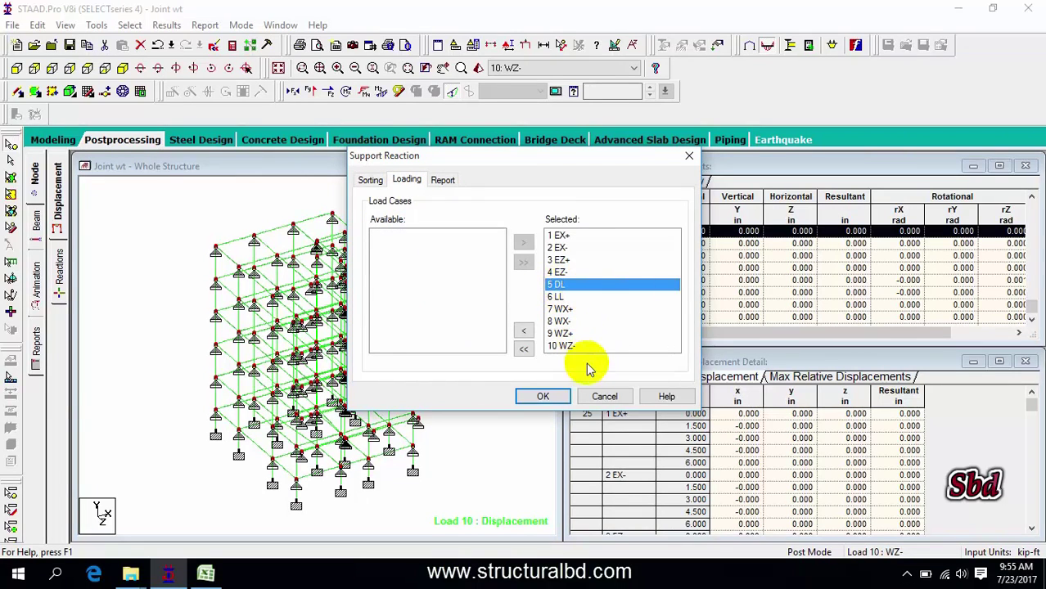
click(526, 351)
click(383, 284)
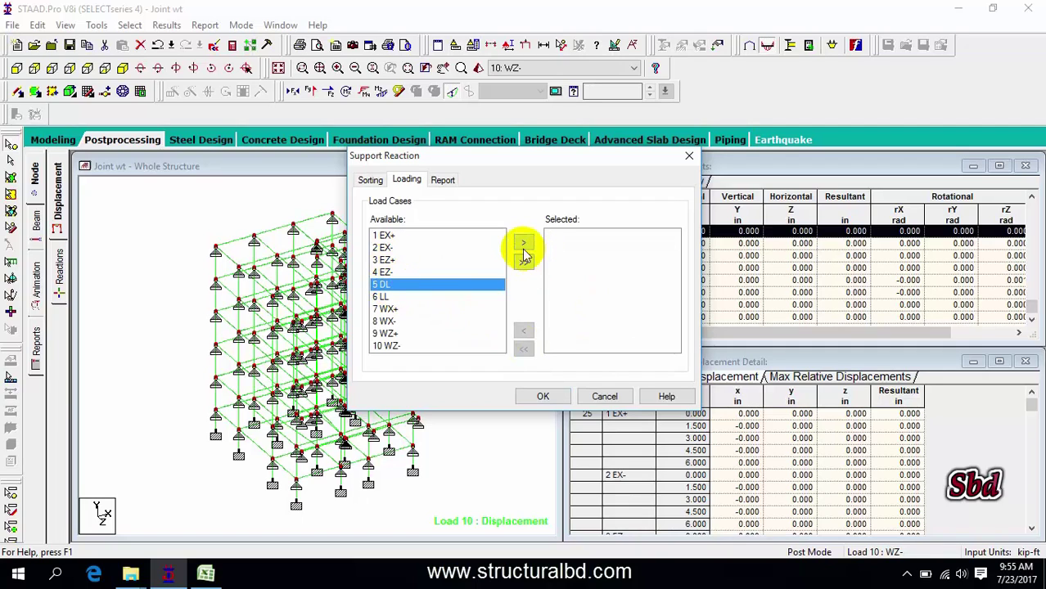
click(522, 243)
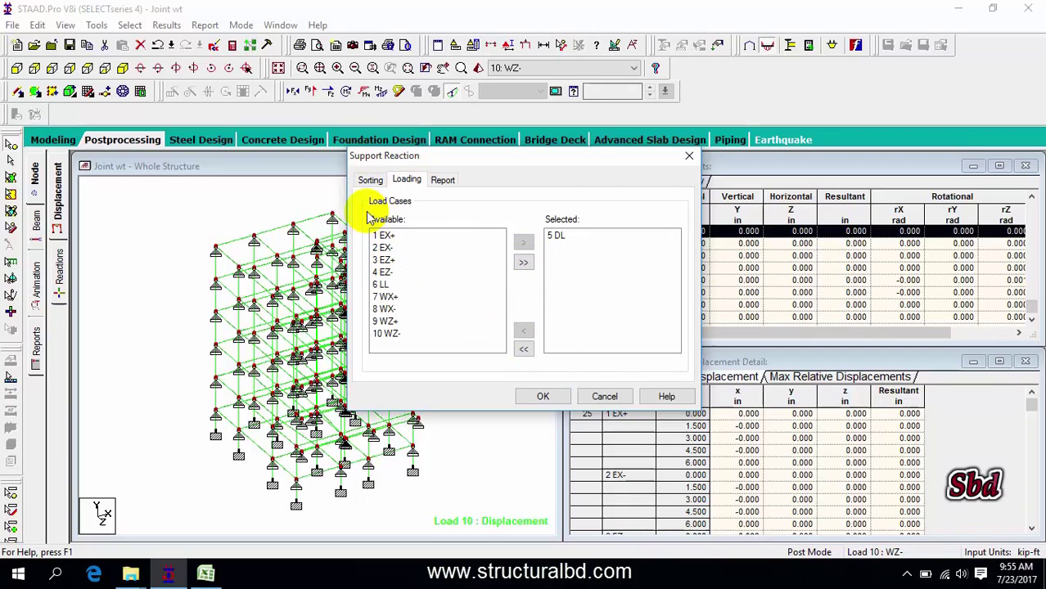
click(371, 181)
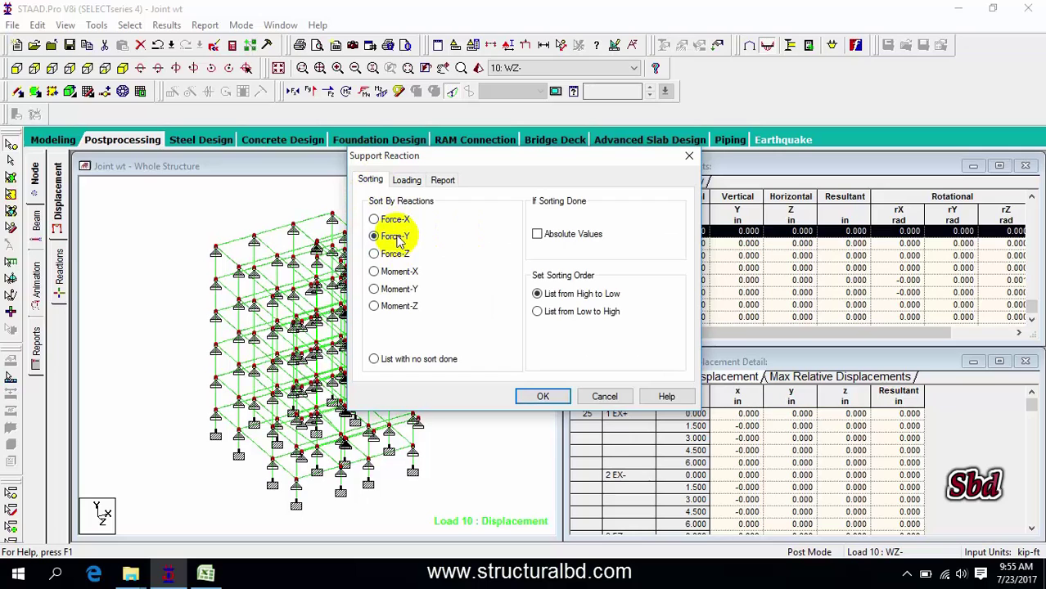
click(543, 398)
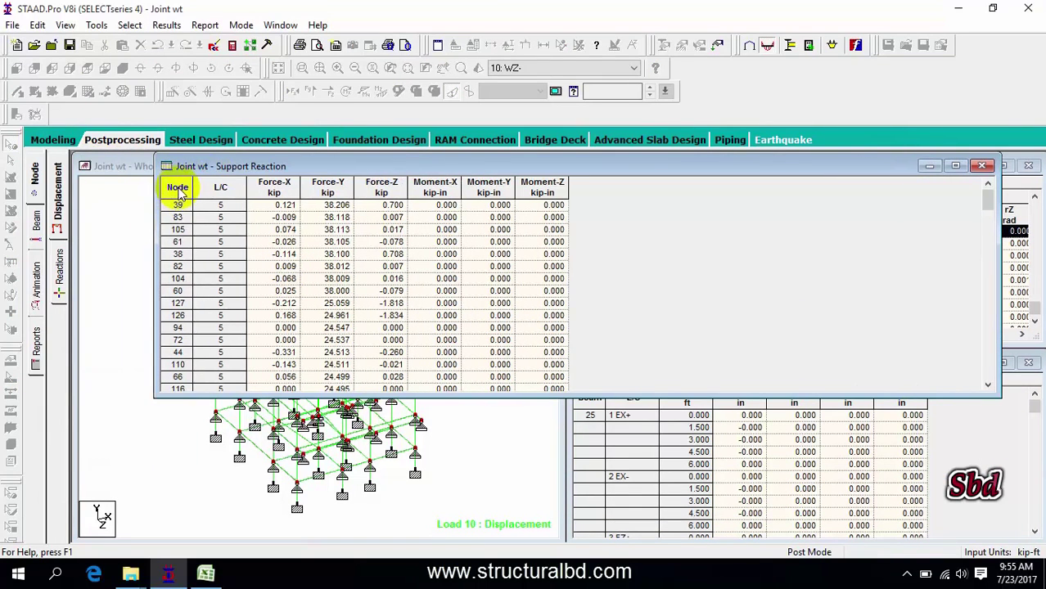
- Copy the entire support reaction table into Sheet2 of the Excel workbook, starting at cell A1
click(178, 189)
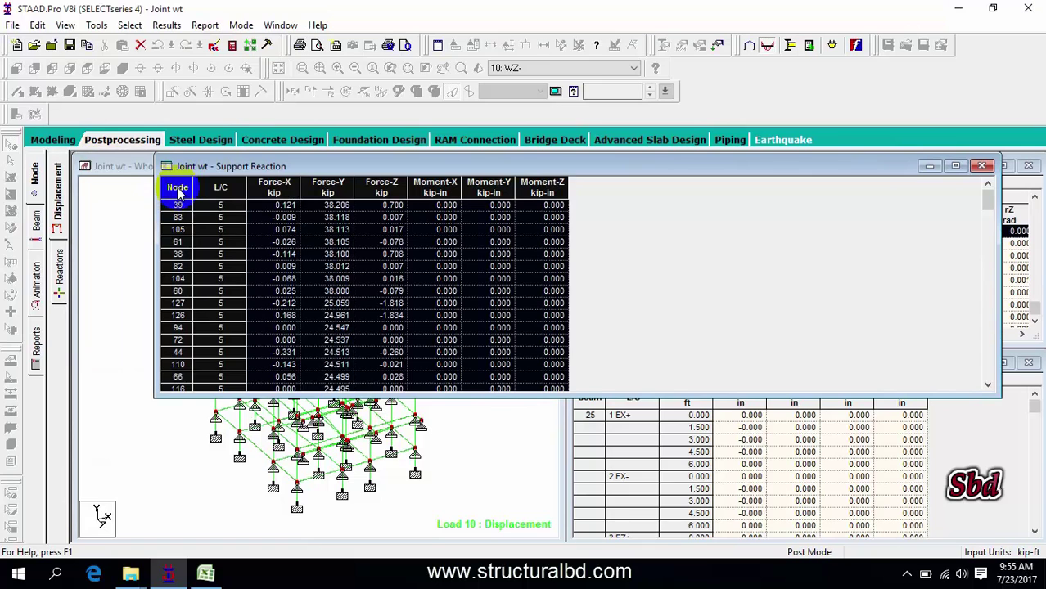
click(205, 572)
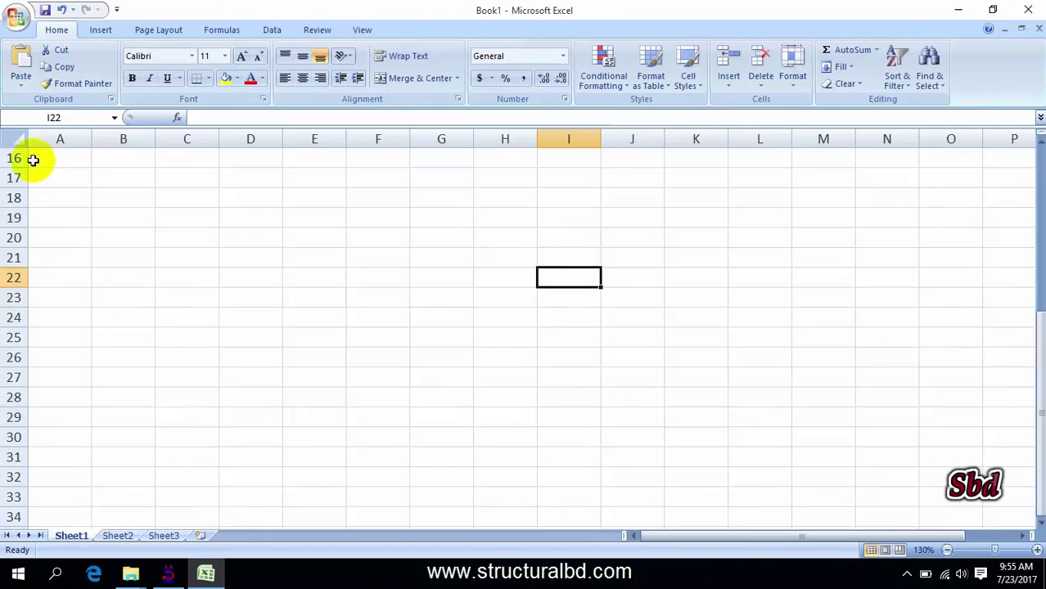
click(119, 536)
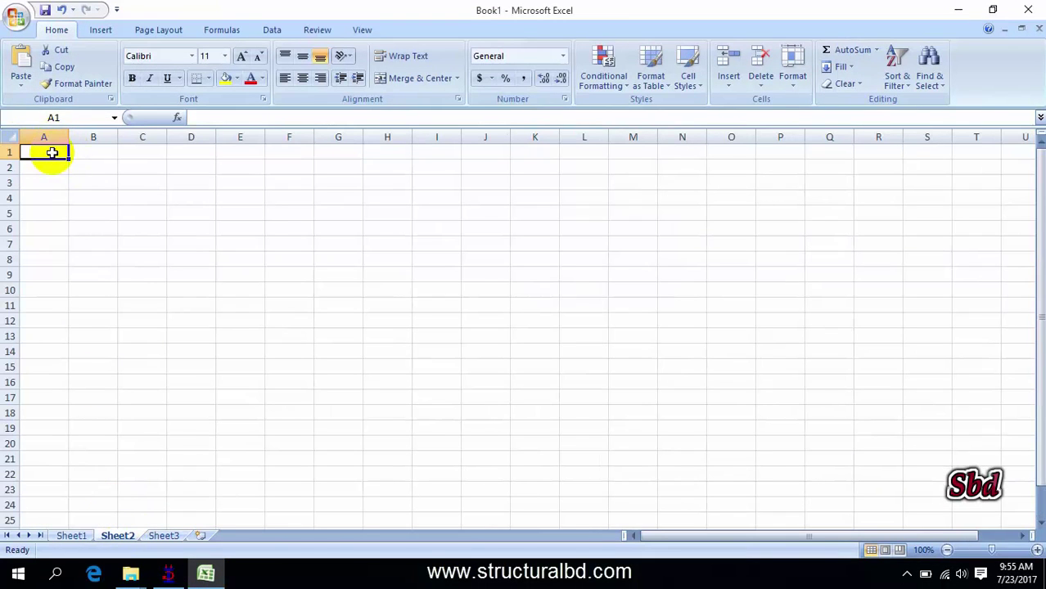
key(ctrl+v)
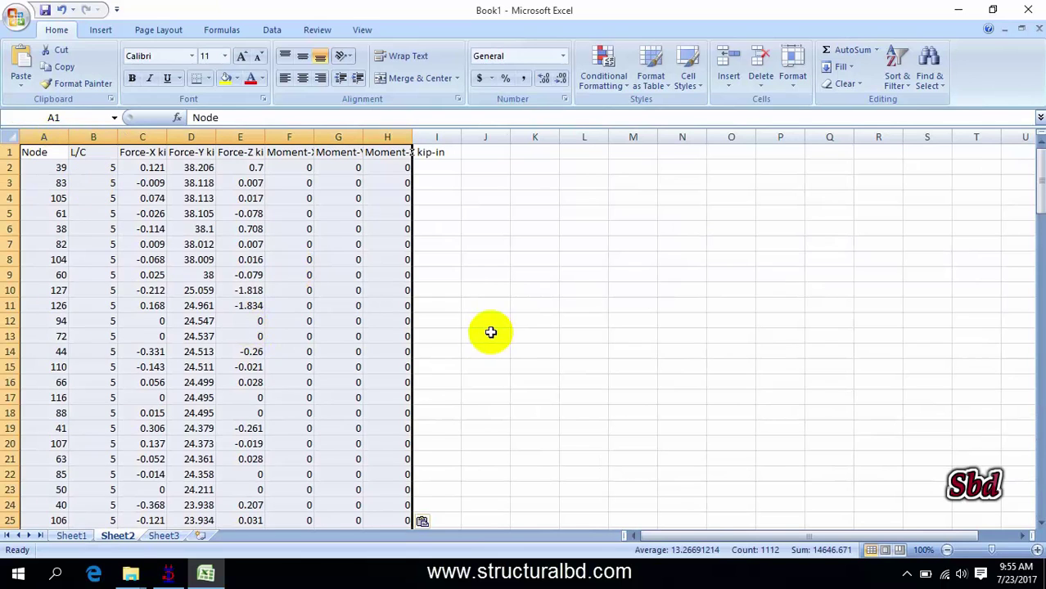
- Delete the L/C and Force-X columns from the support reaction table in Sheet2
click(487, 336)
click(55, 151)
drag(92, 137, 140, 136)
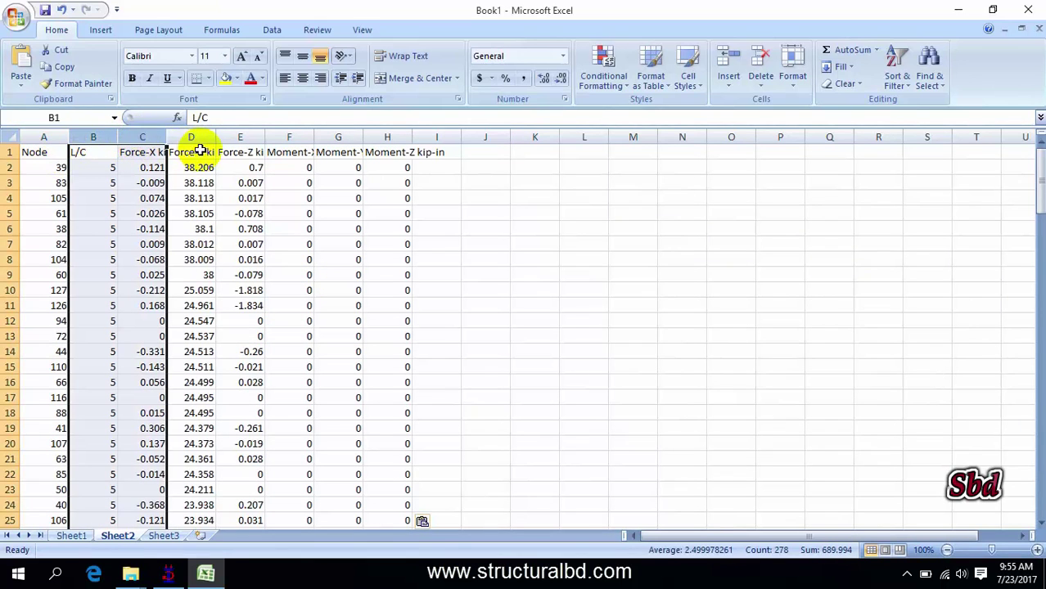
right_click(143, 137)
click(292, 230)
click(485, 212)
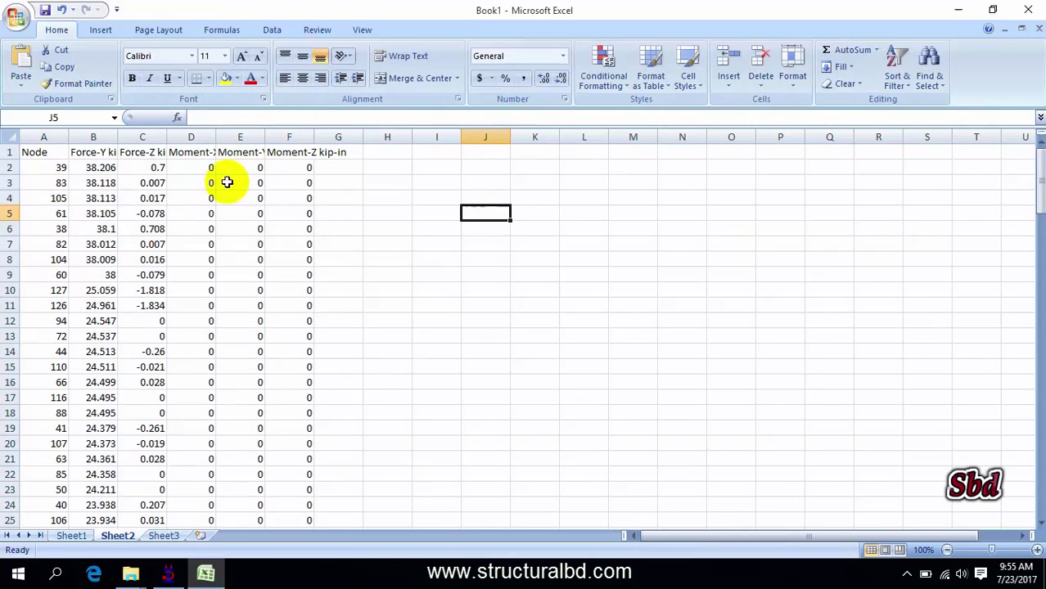
- Delete the Force-Z and all Moment columns, keeping only Node and Force-Y in Sheet2
click(97, 154)
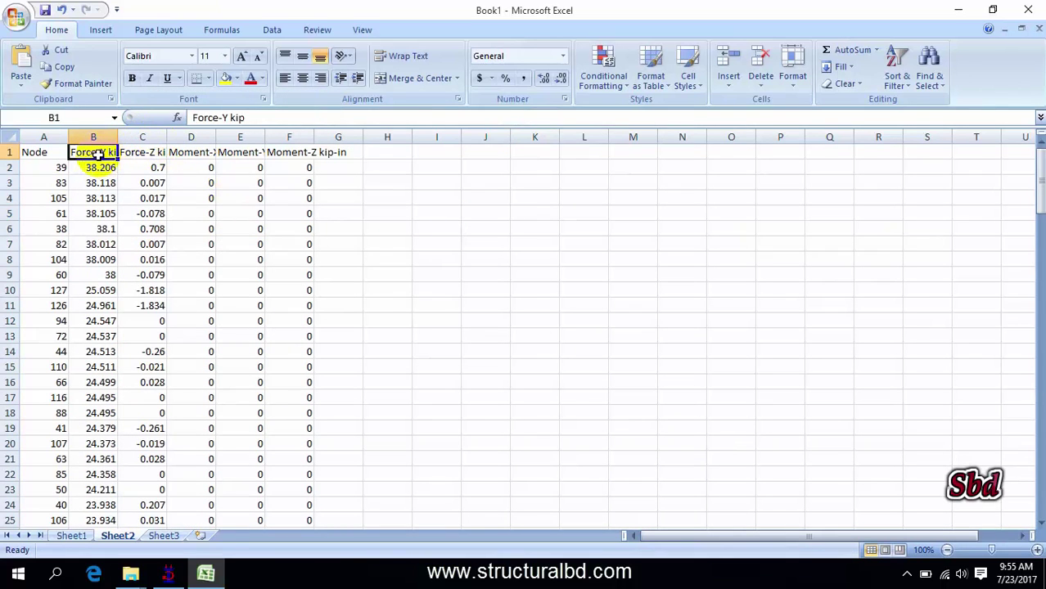
drag(146, 137, 338, 137)
right_click(315, 137)
click(393, 234)
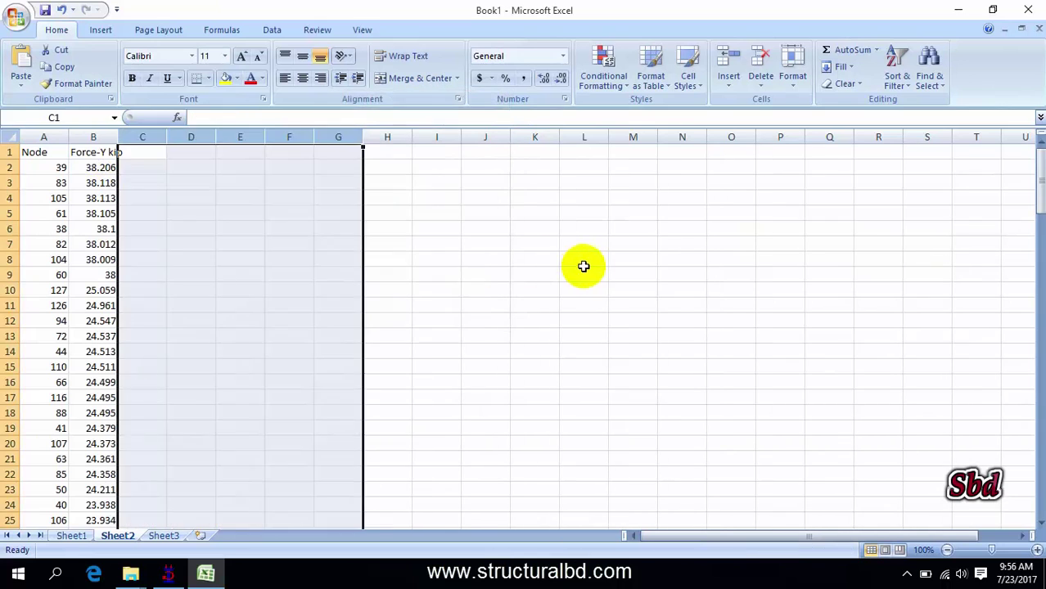
click(583, 266)
click(190, 198)
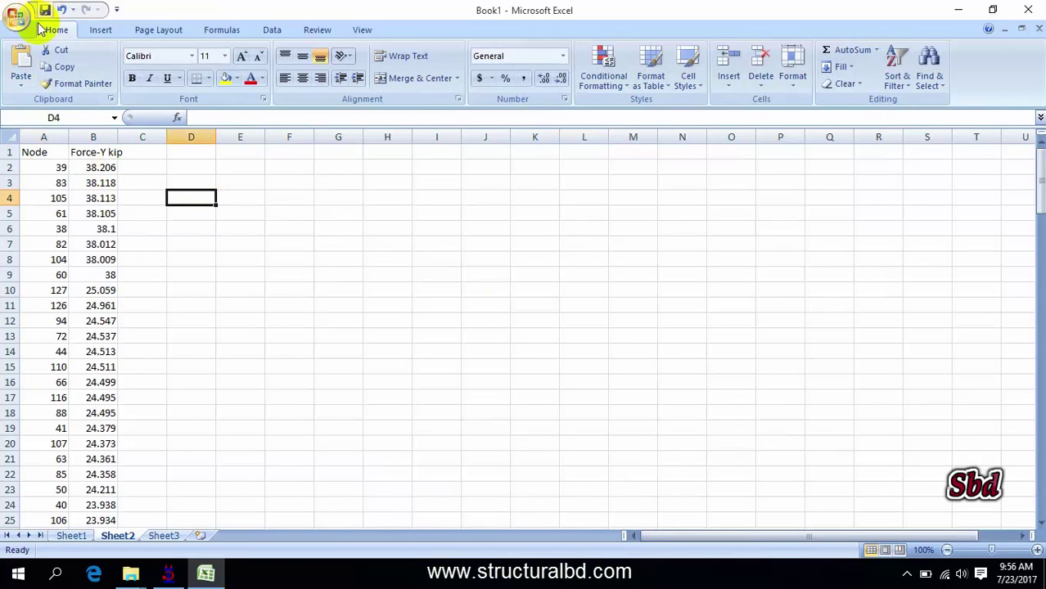
- Switch to STAAD.Pro and close the support reaction table and the Joint wt model
click(168, 572)
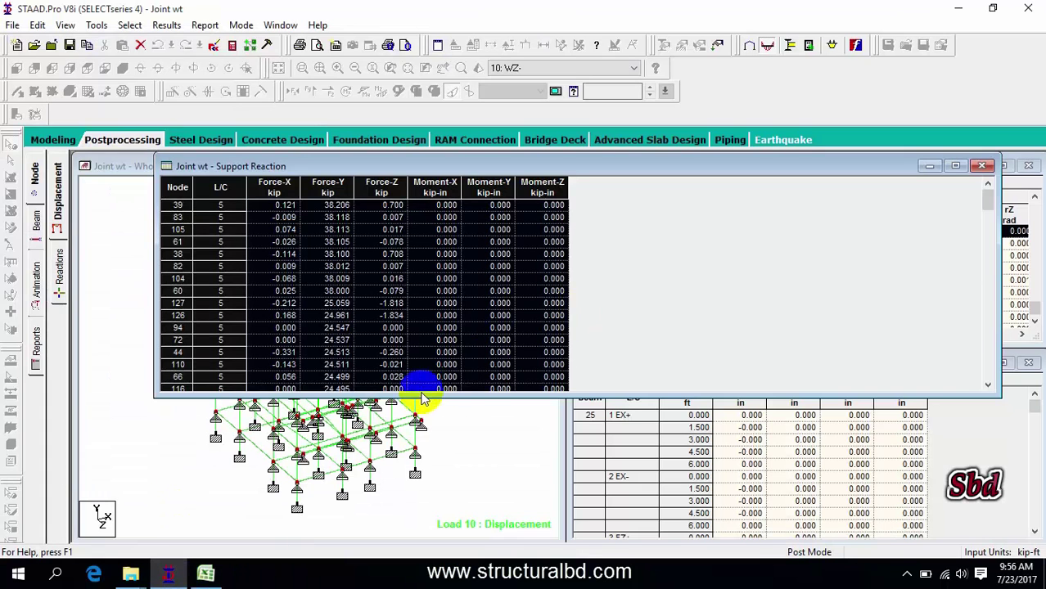
click(982, 166)
click(1029, 9)
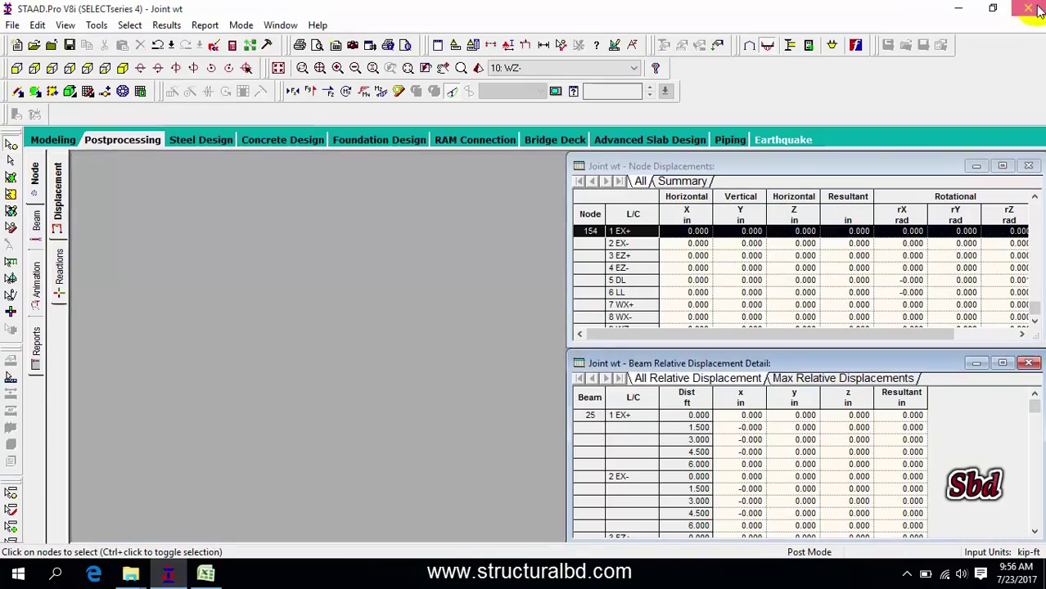
click(1029, 9)
- Switch to the Temp Earthquake model in STAAD.Pro and start a new seismic definition of type UBC 1994
key(alt+Tab)
scroll(316, 398, down, 2)
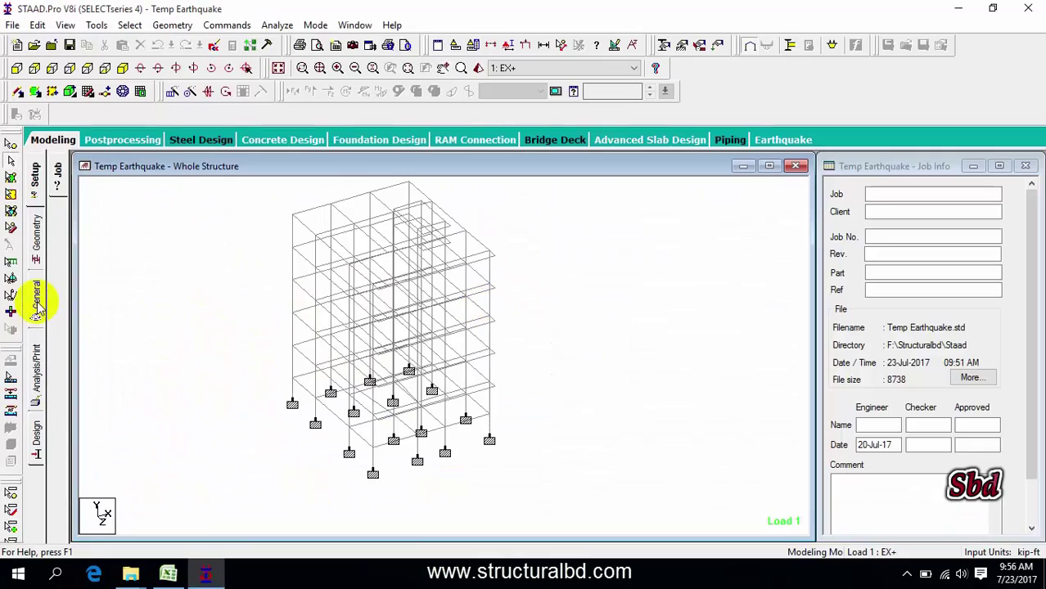
click(35, 293)
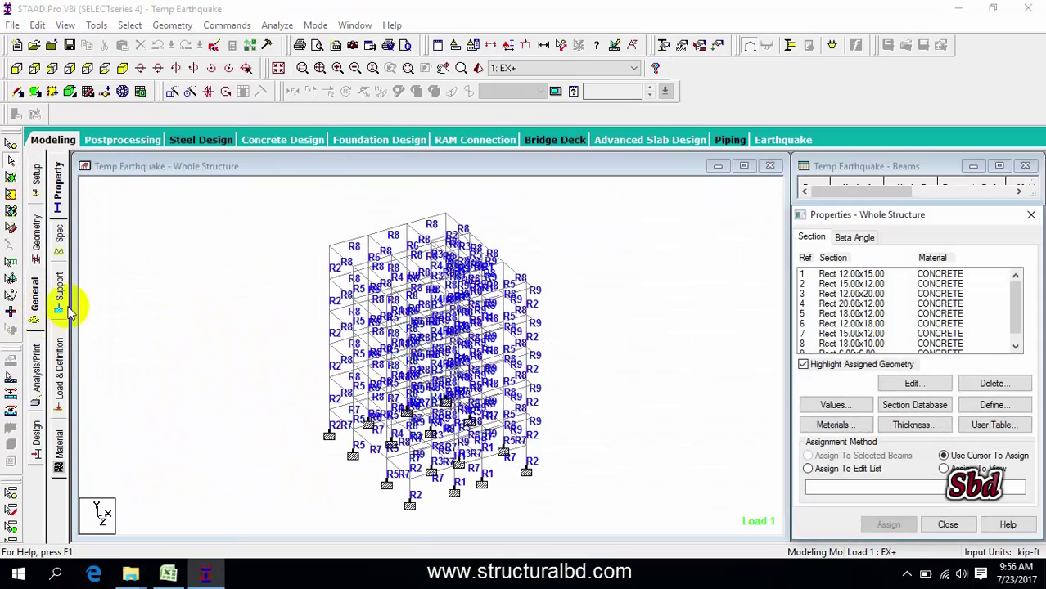
click(61, 369)
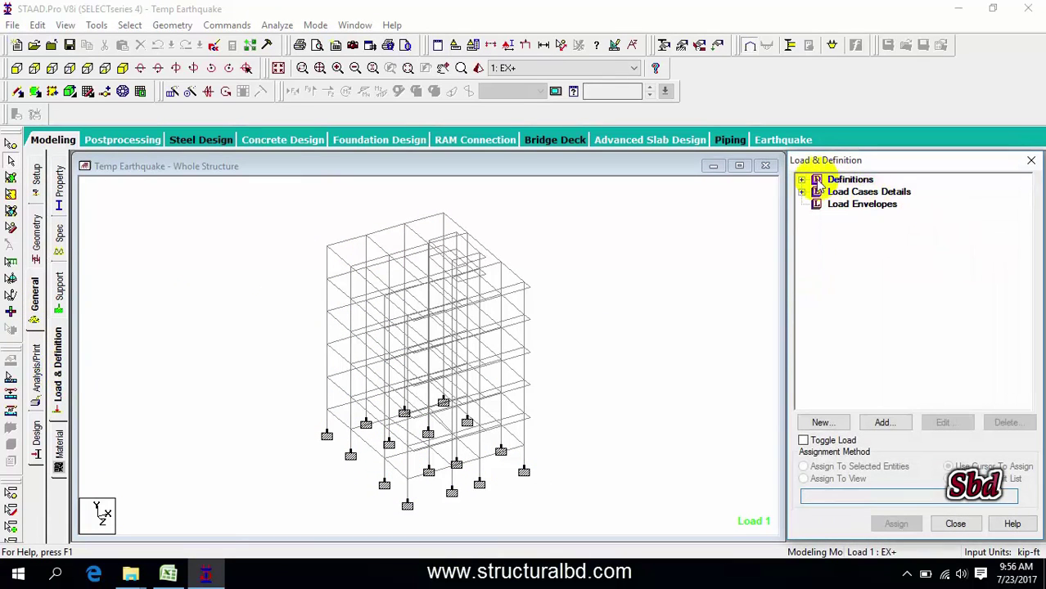
click(801, 180)
click(835, 180)
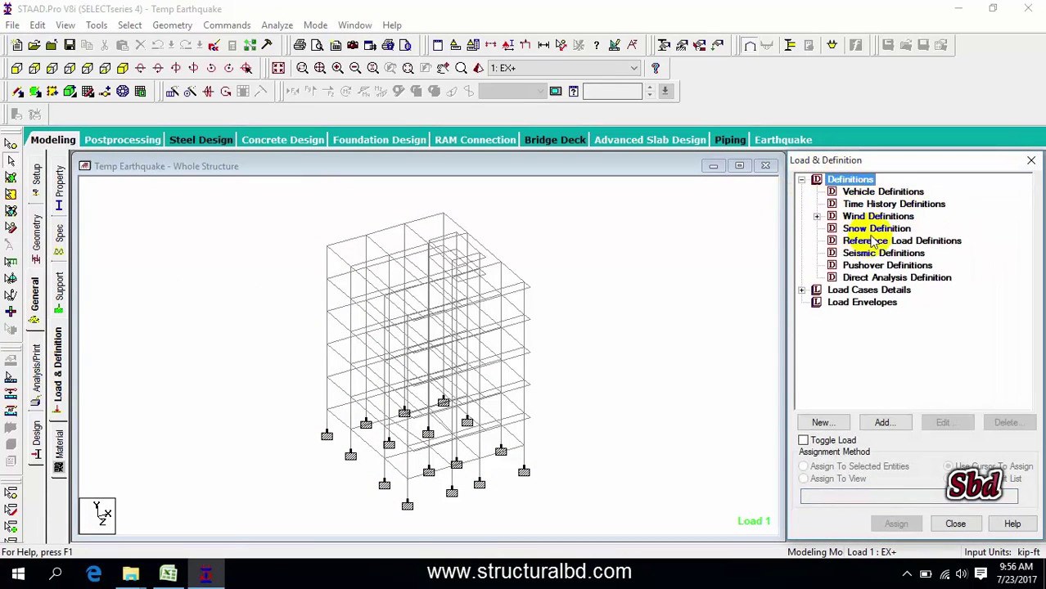
click(880, 254)
click(882, 422)
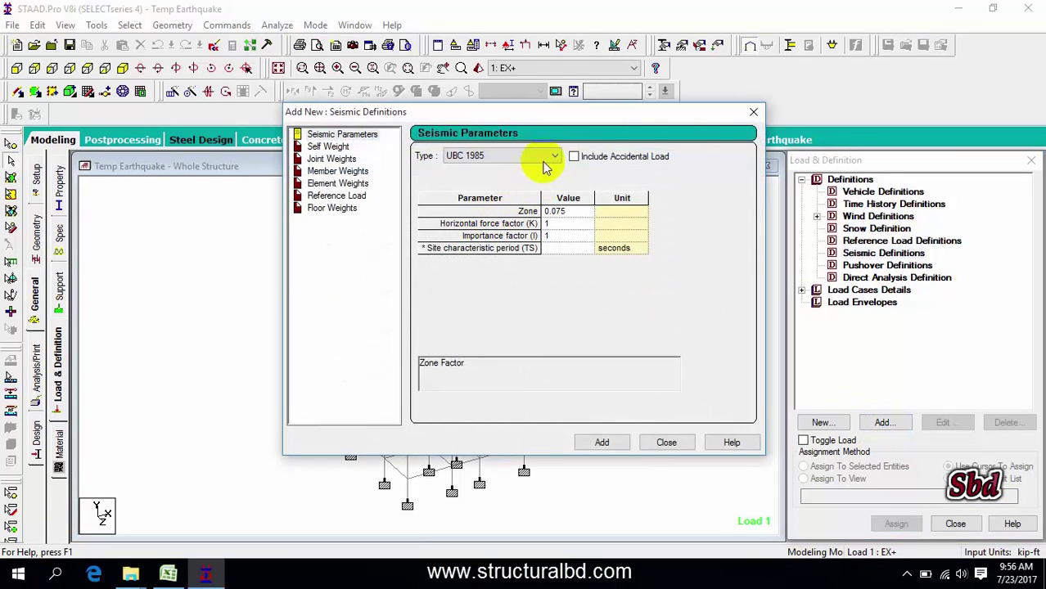
click(546, 162)
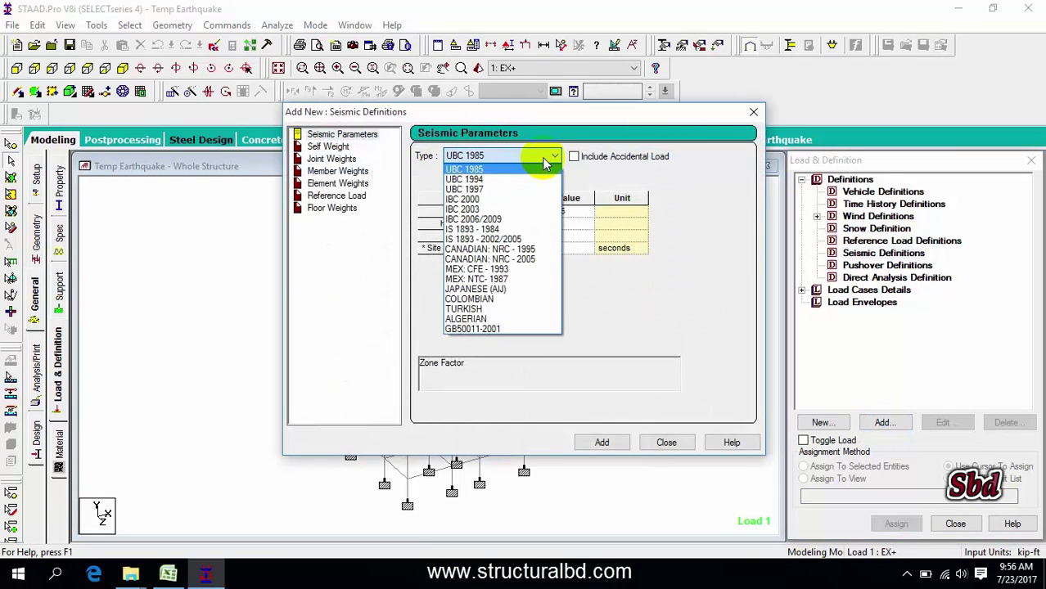
click(485, 180)
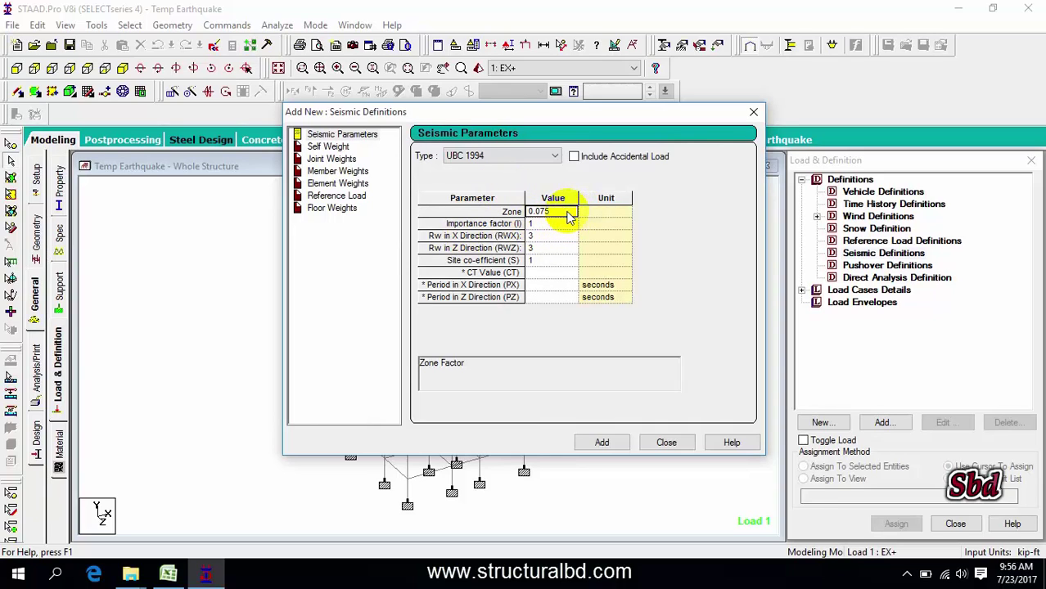
- Set the seismic zone factor to .15 and Rw in both the X and Z directions to 8, keeping importance factor 1
text(5)
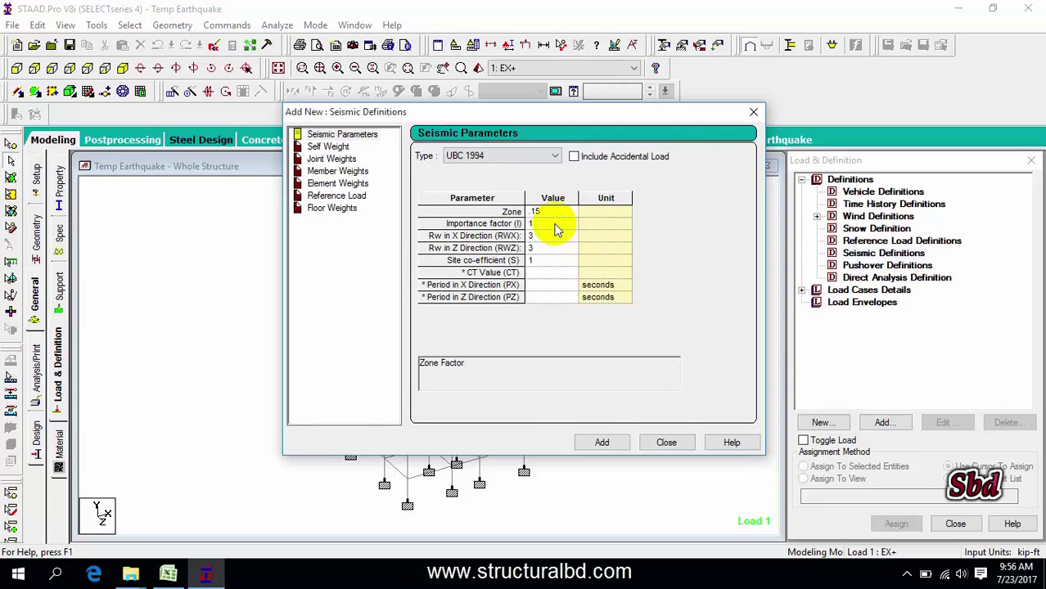
click(557, 224)
click(550, 238)
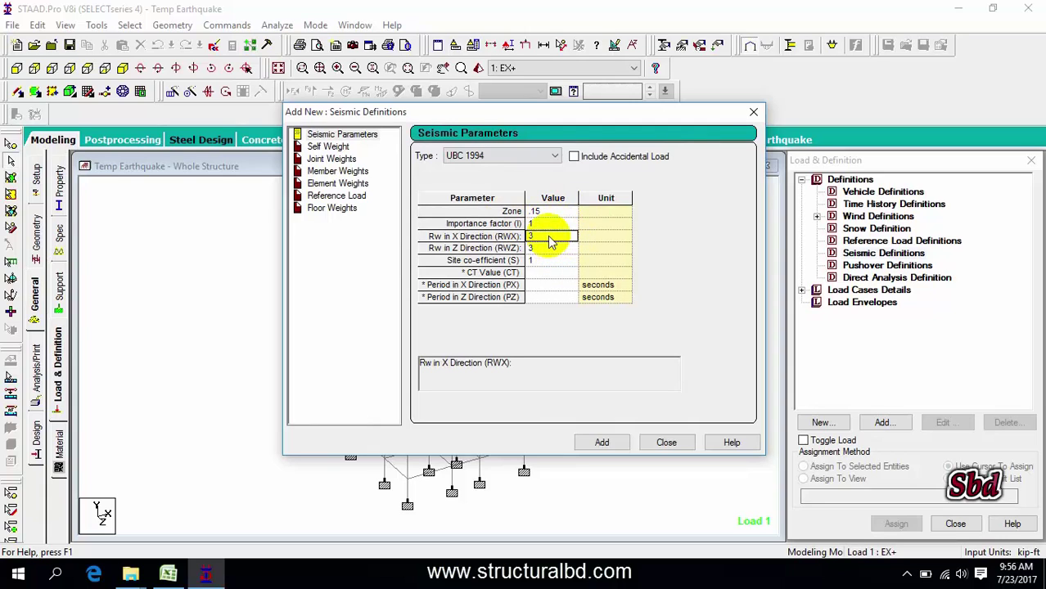
text(8)
click(548, 248)
text(8)
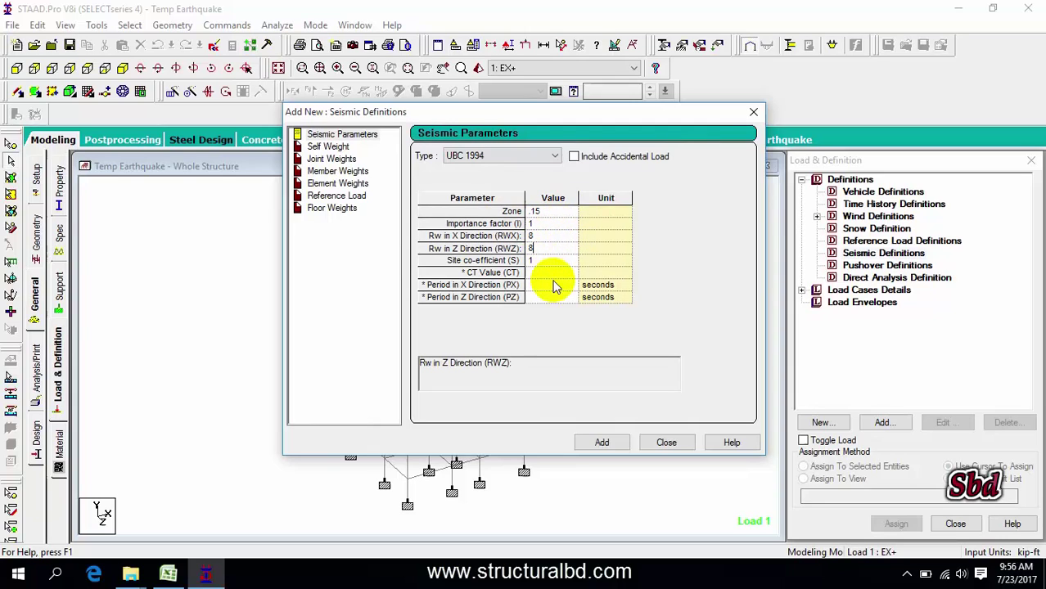
- Set the site coefficient (S) to 1.5 and the CT value to .073
click(550, 260)
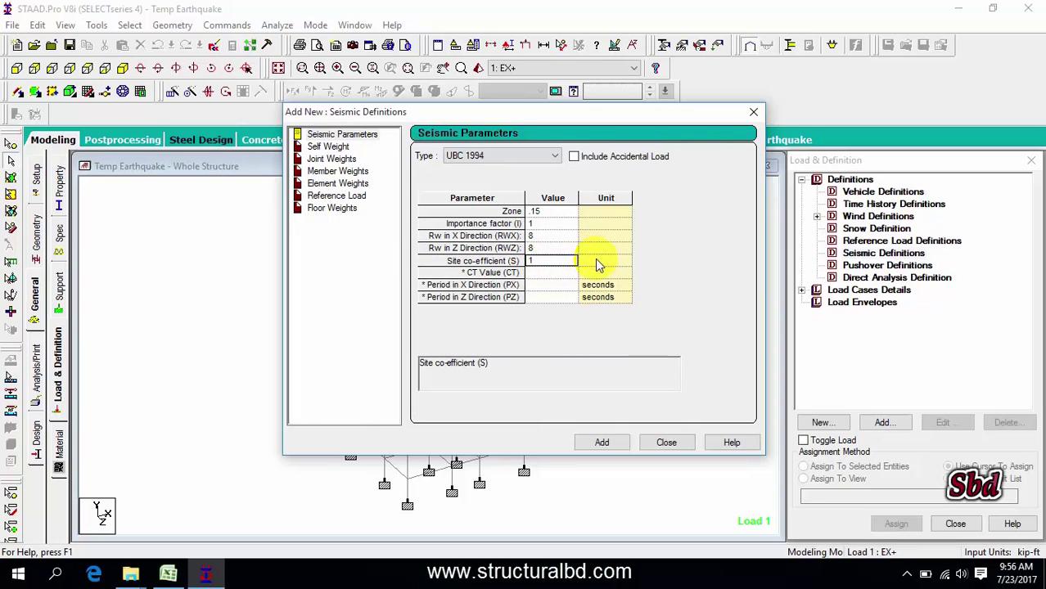
text(.5)
key(Return)
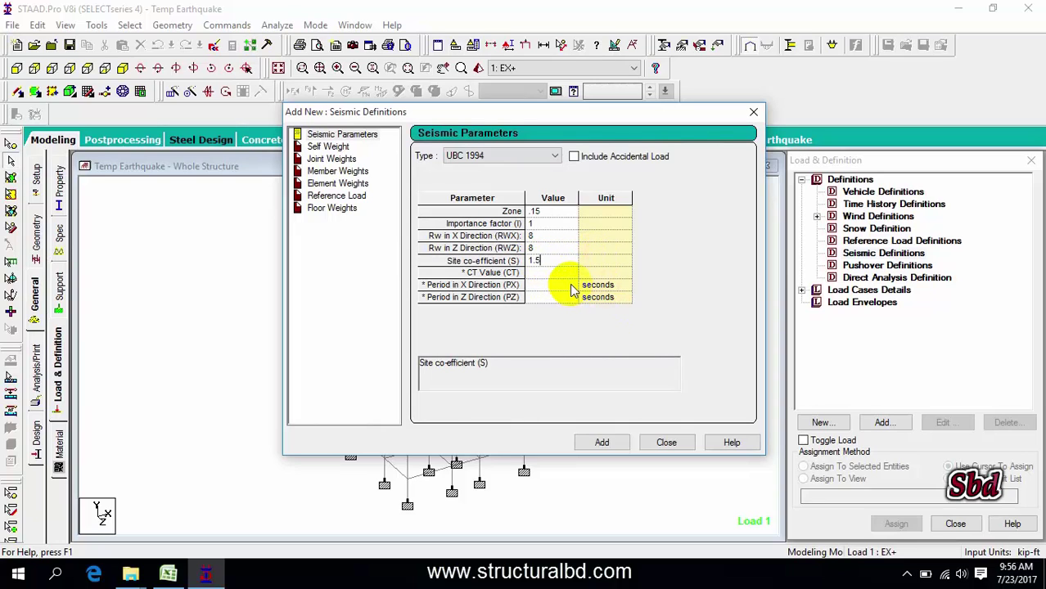
click(547, 277)
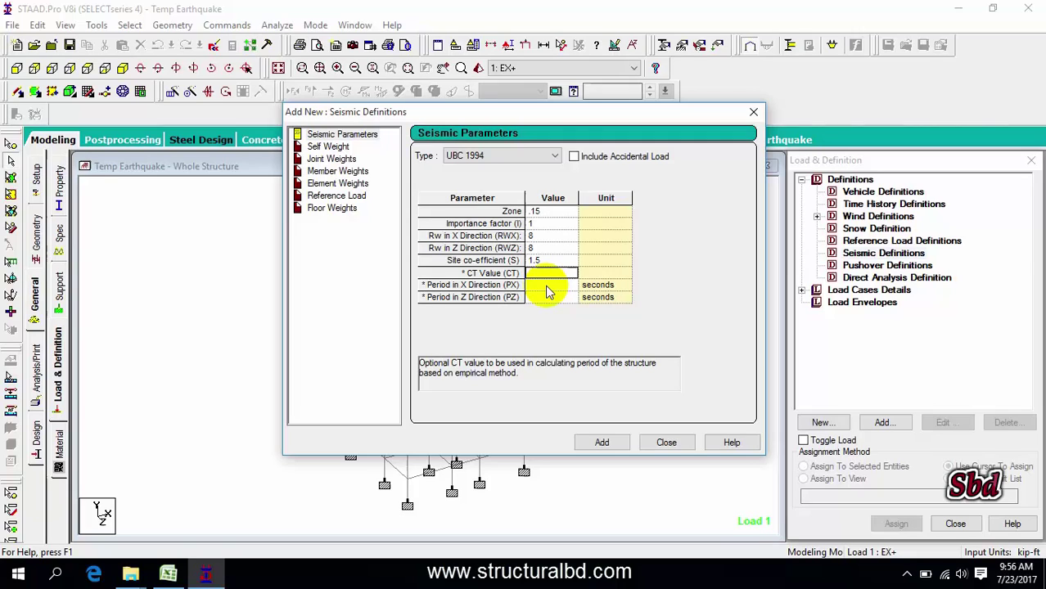
click(547, 286)
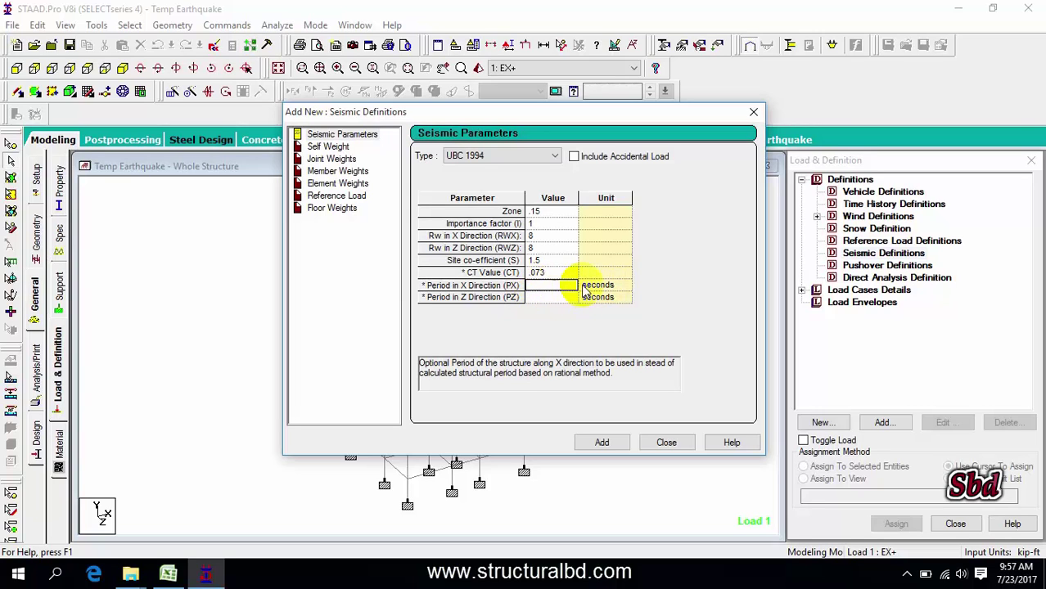
- Switch to Excel and calculate the structural period in Sheet1 cell F21 with =.073*(69/3.28)^(3/4)
click(167, 572)
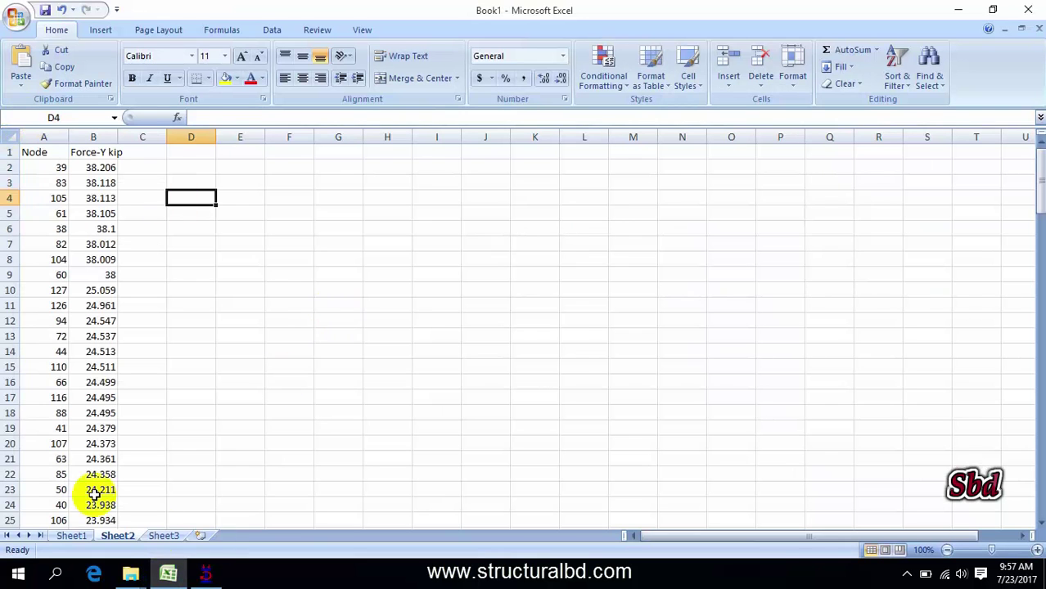
click(71, 535)
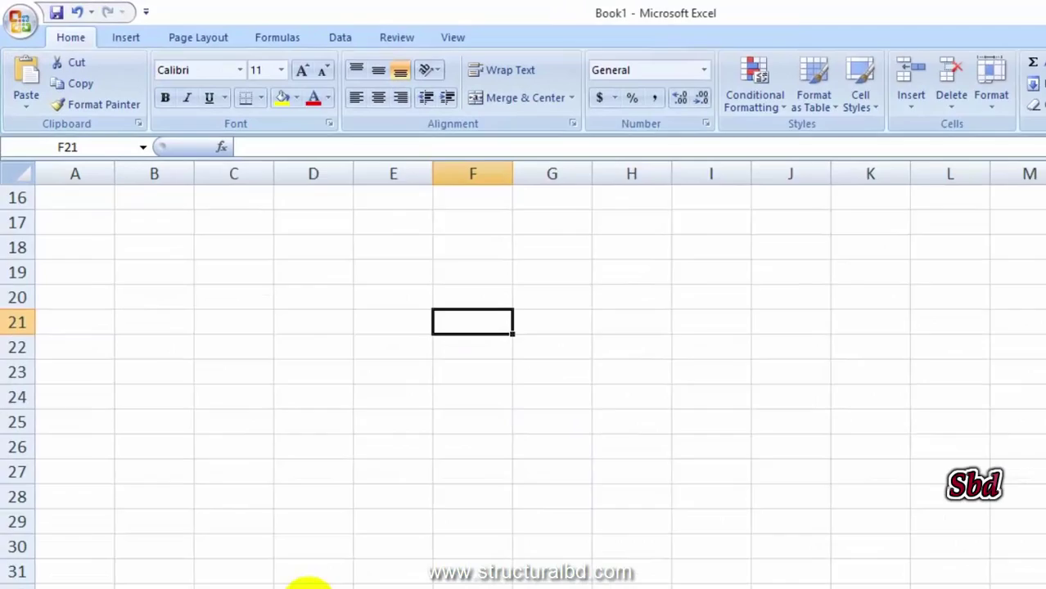
text(=.73*(69/3.28)
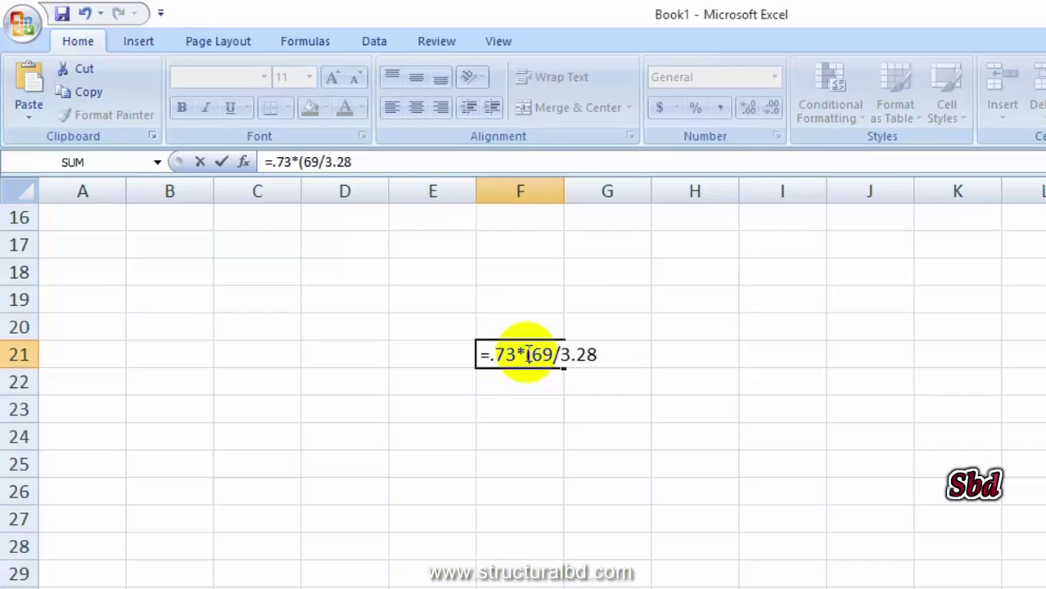
text()^(3/4)
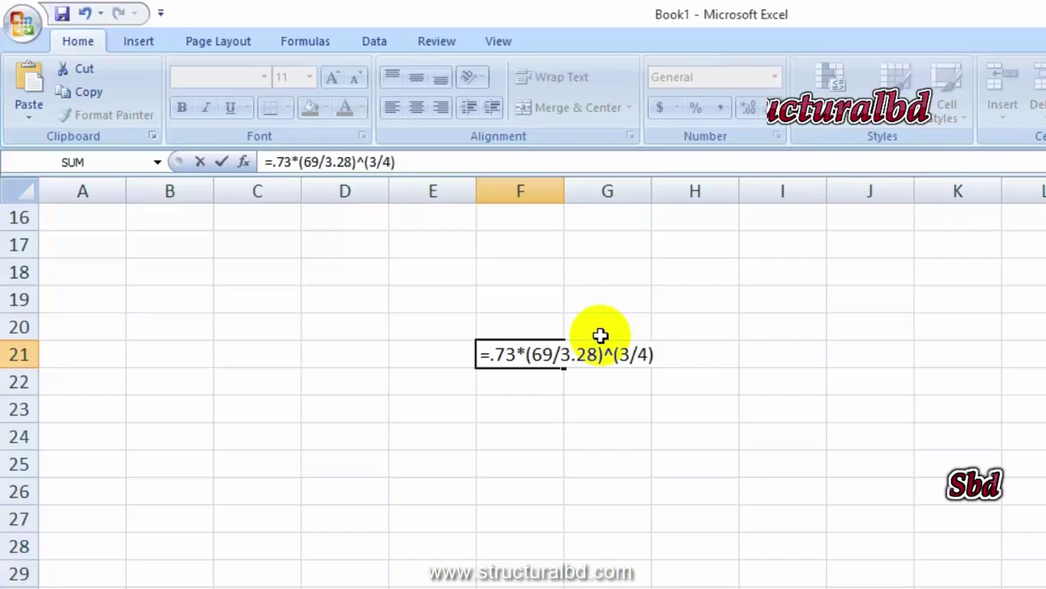
text(0)
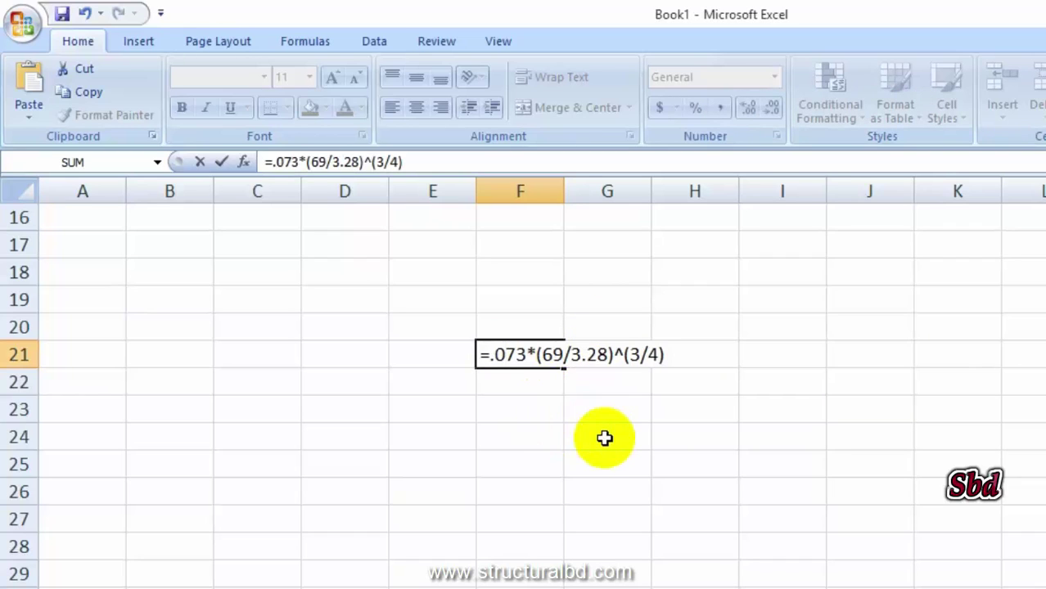
key(Return)
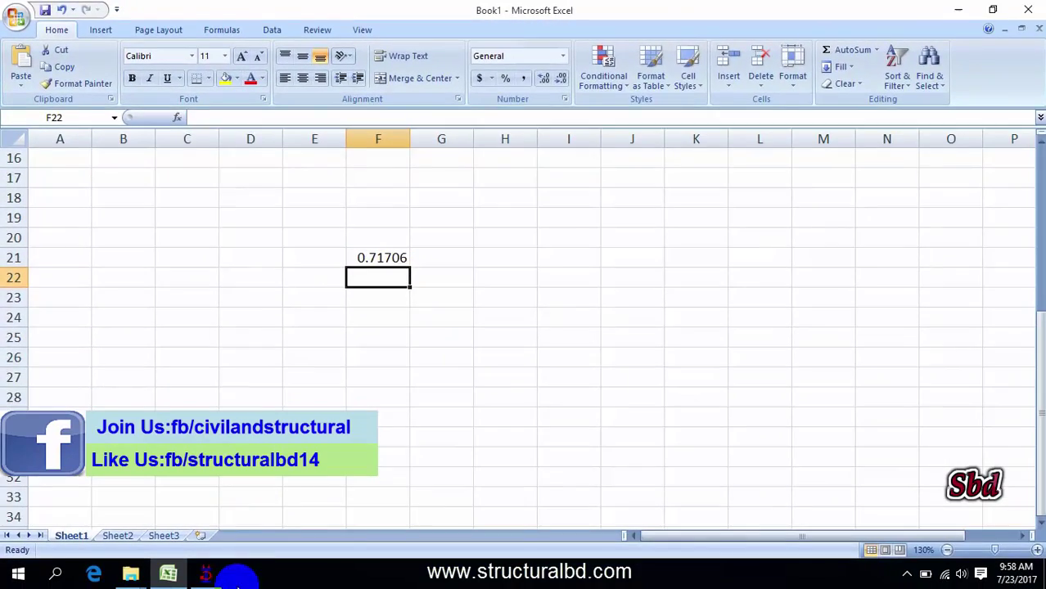
- Switch back to STAAD.Pro and set the periods in the X and Z directions to .71 seconds
click(206, 575)
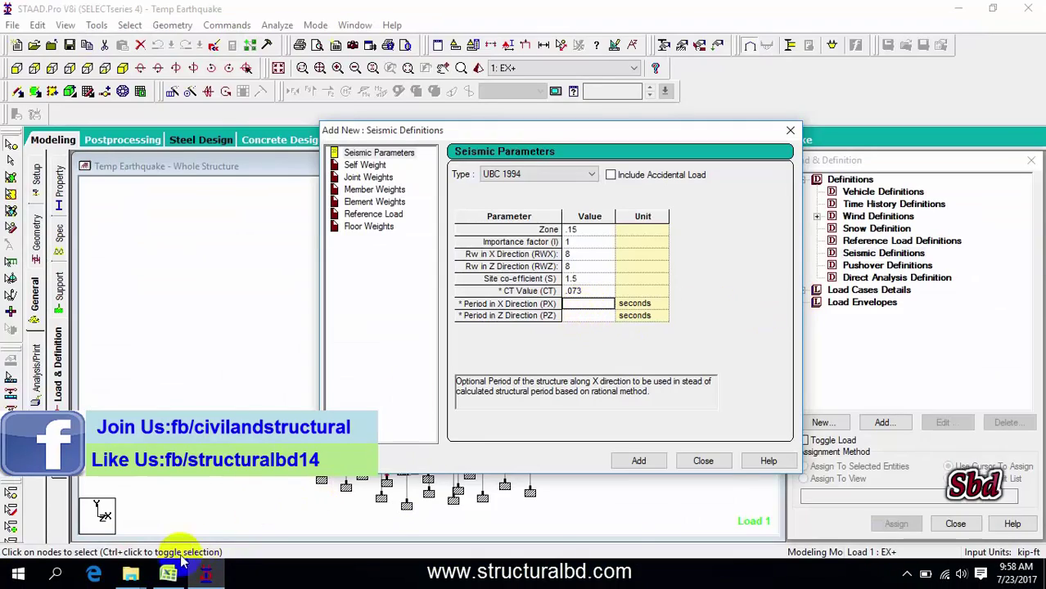
click(588, 302)
text(.71)
click(588, 315)
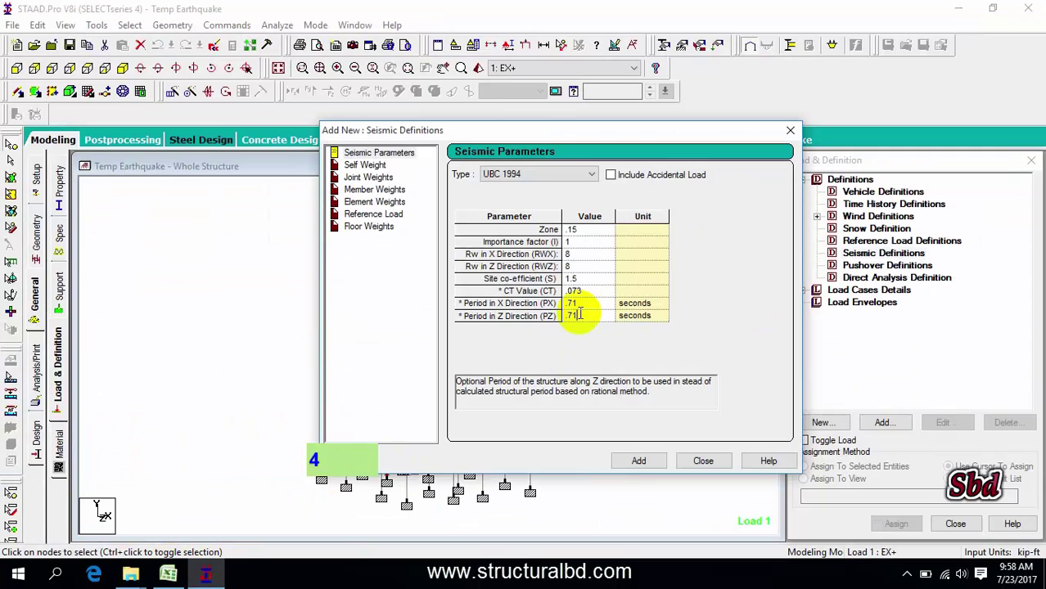
text(.71)
- Add the UBC 1994 seismic parameters to the model together with a self weight factor of 1
click(638, 462)
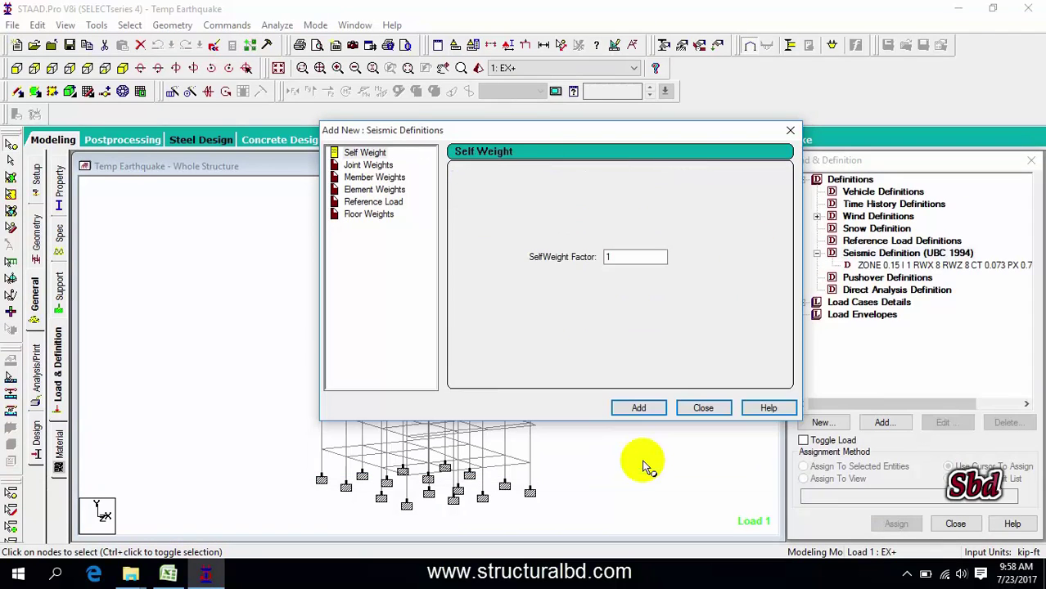
click(645, 409)
click(702, 410)
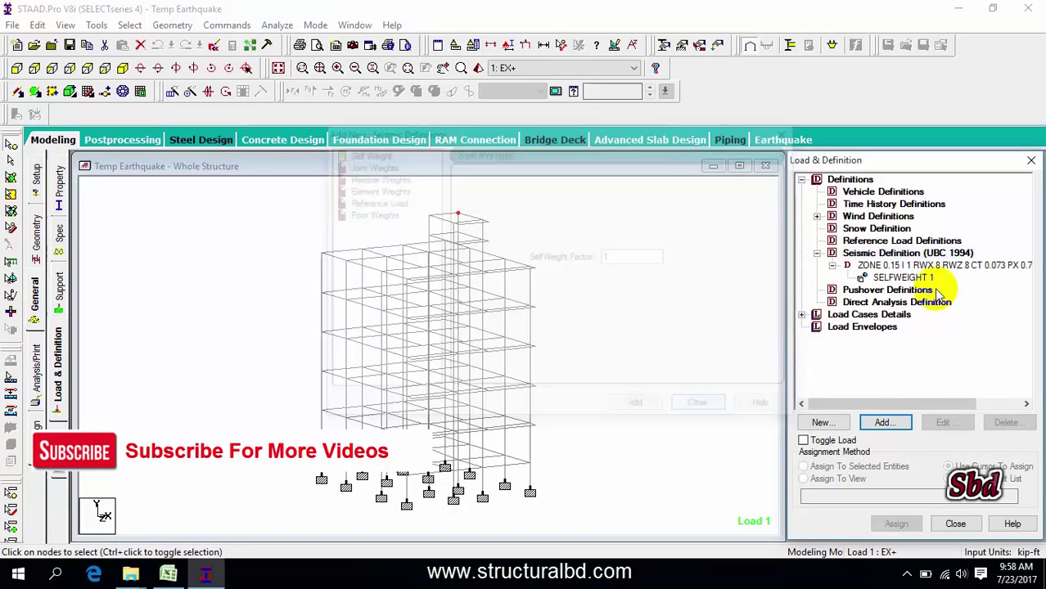
- Add a joint weight of 5 kip to the UBC 1994 seismic definition
click(872, 266)
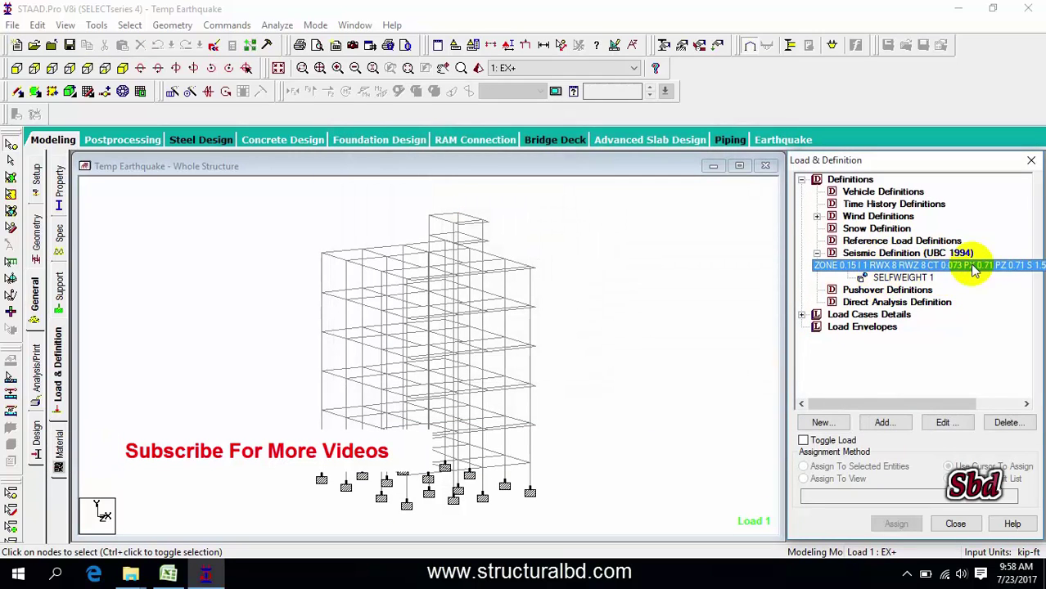
click(883, 424)
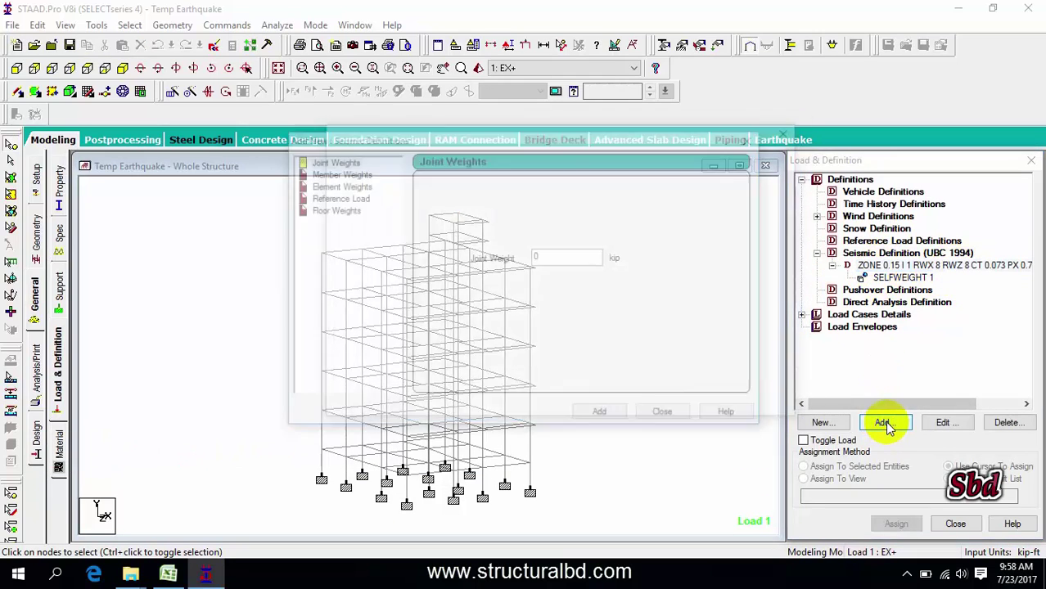
double_click(556, 259)
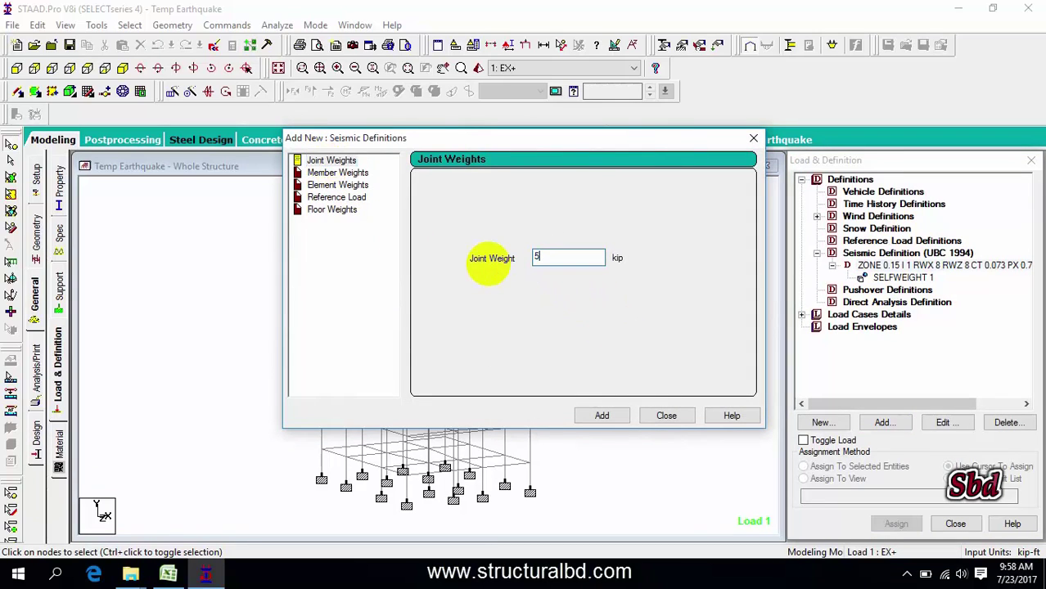
text(5)
click(606, 416)
click(666, 416)
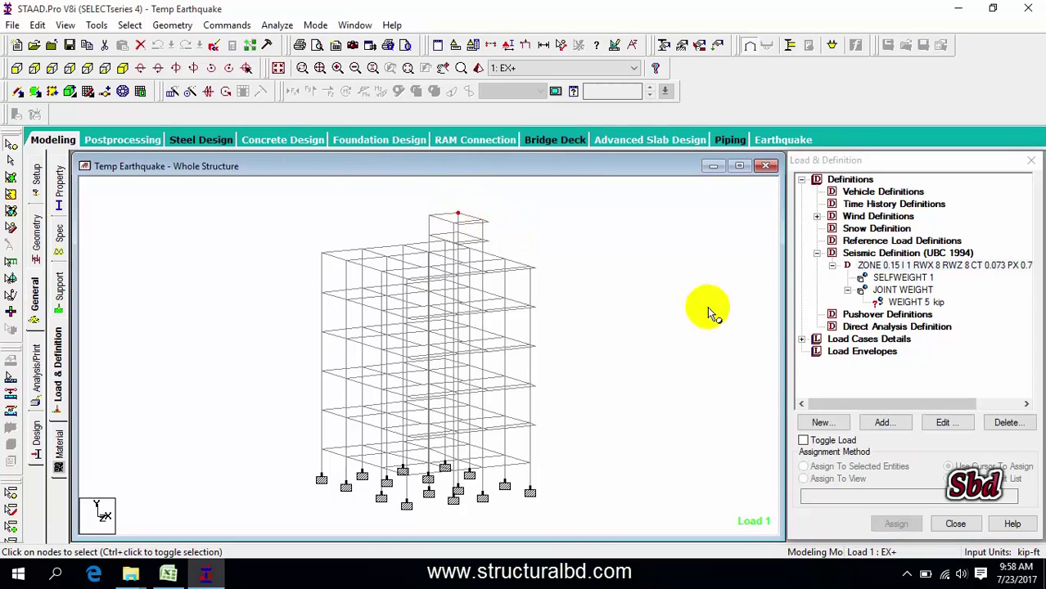
- Assign the 5 kip joint weight to the back corner node at the very top of the frame
click(910, 303)
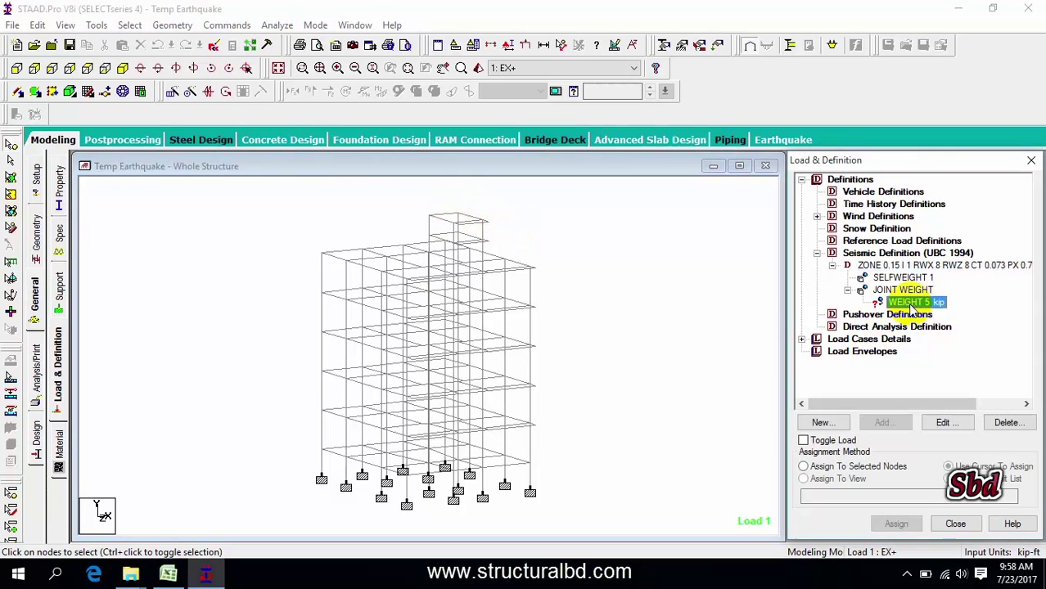
click(458, 216)
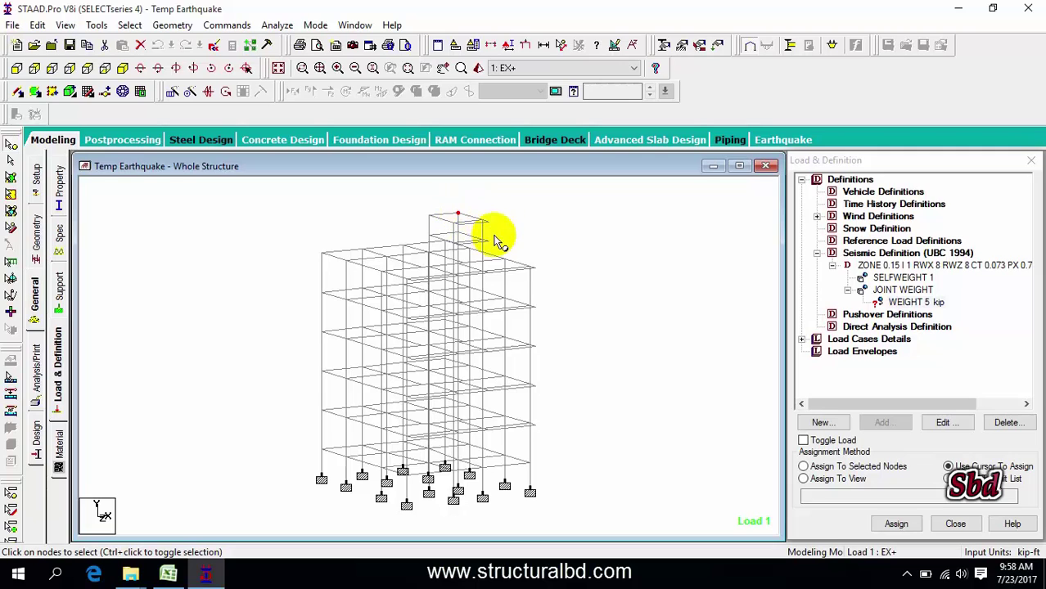
click(857, 472)
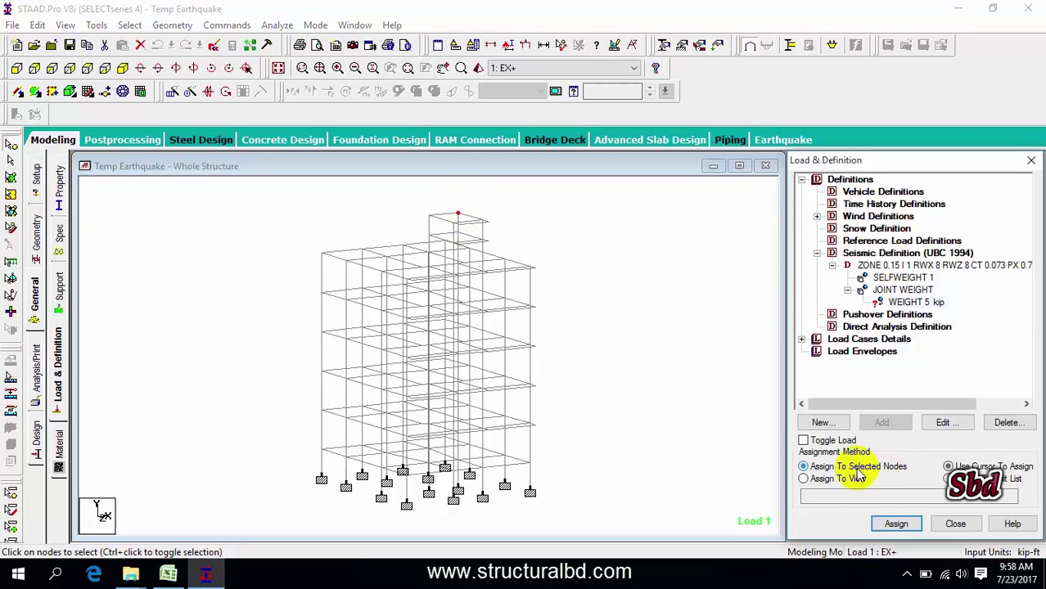
click(896, 524)
click(929, 388)
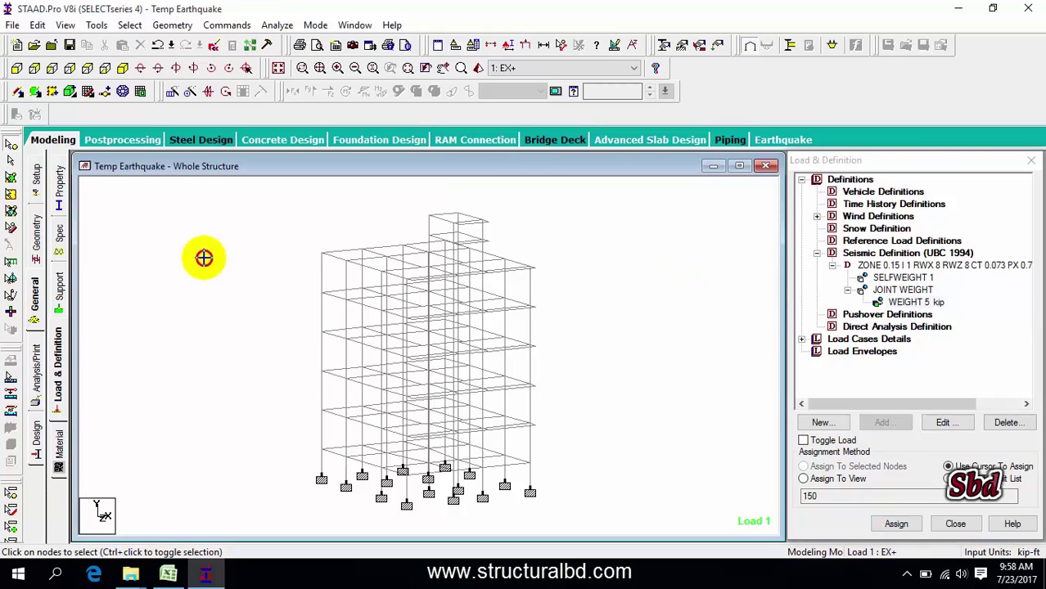
- Save the model, open it in the STAAD Editor and insert a blank line below the 150 WEIGHT 5 entry
click(215, 49)
click(441, 308)
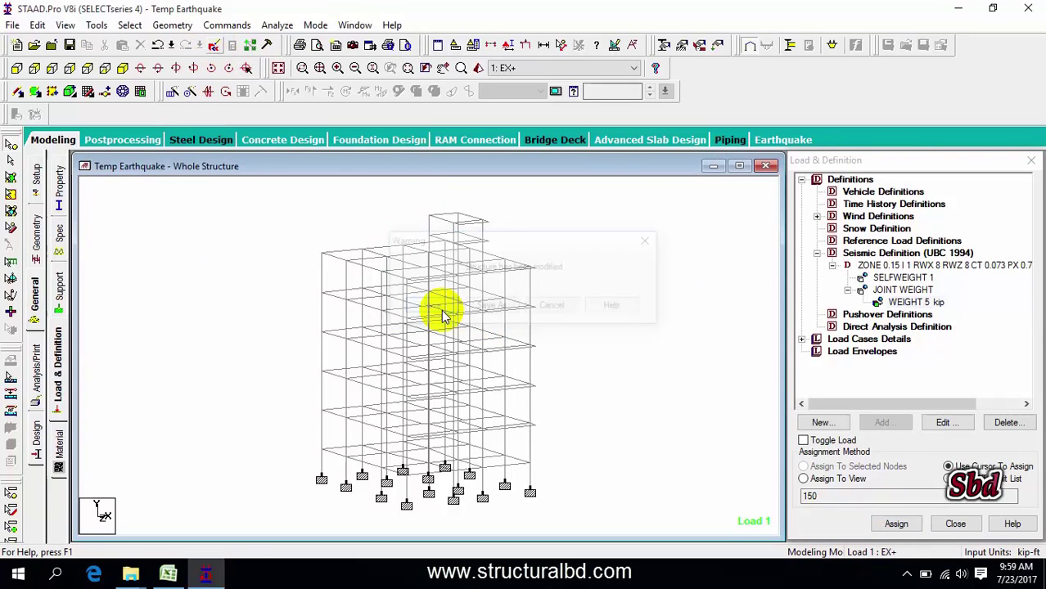
scroll(259, 292, down, 20)
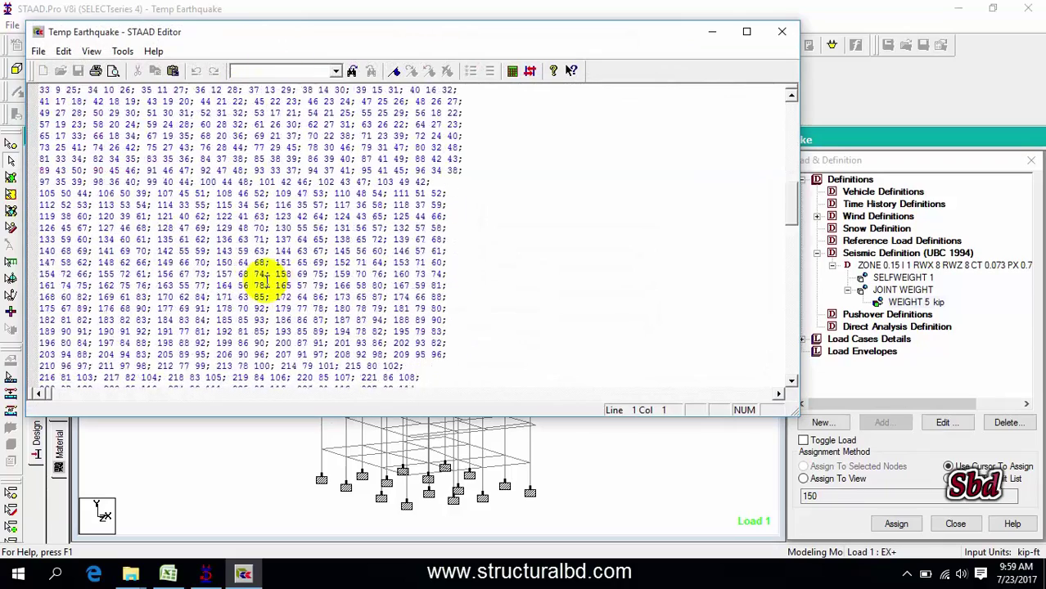
scroll(258, 291, down, 10)
scroll(242, 302, down, 6)
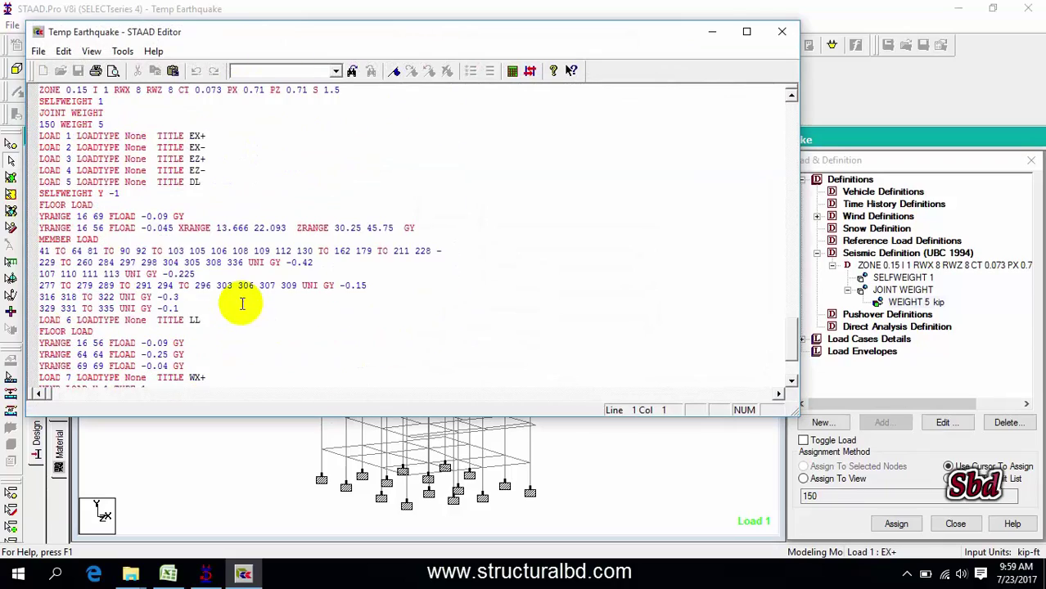
scroll(240, 299, up, 9)
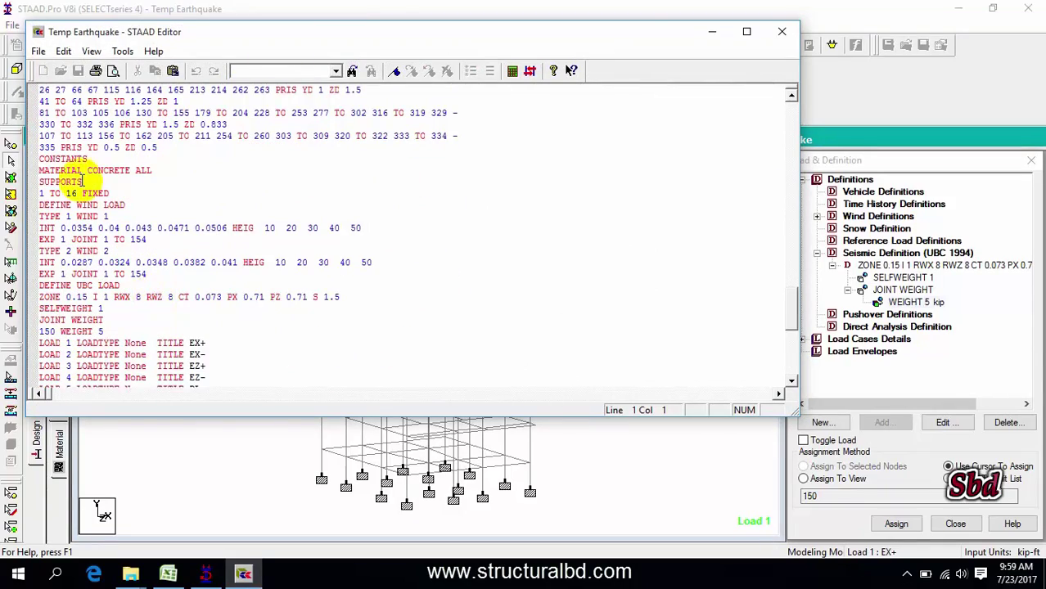
scroll(109, 236, up, 6)
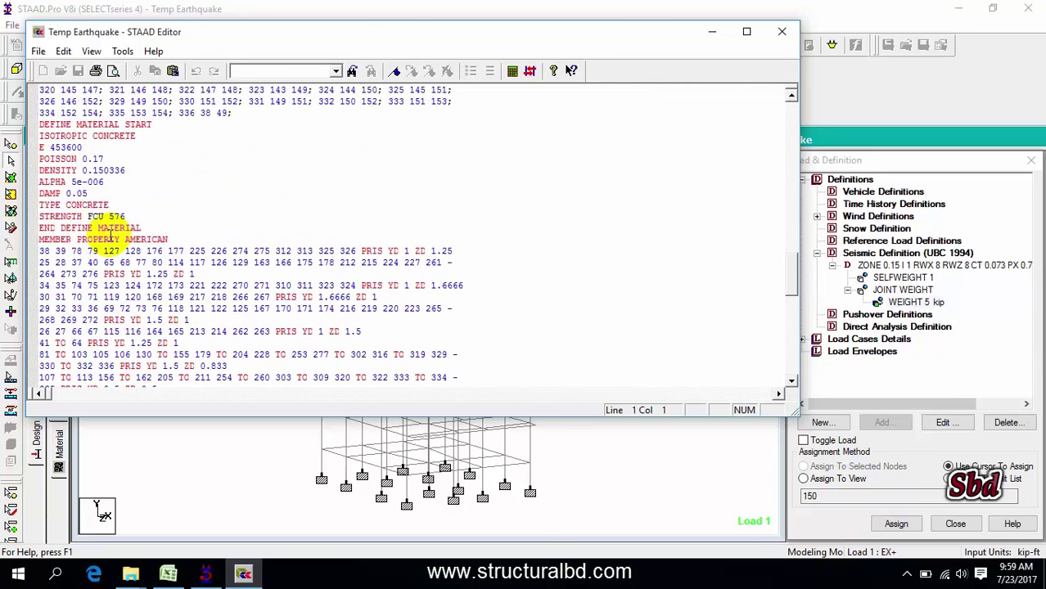
scroll(90, 270, down, 9)
click(112, 261)
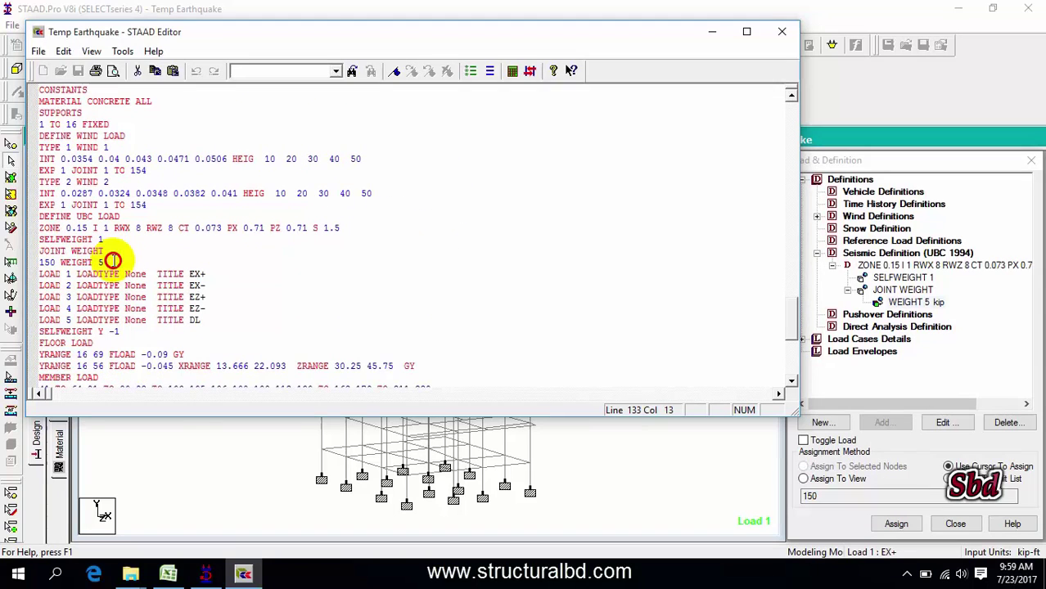
key(Return)
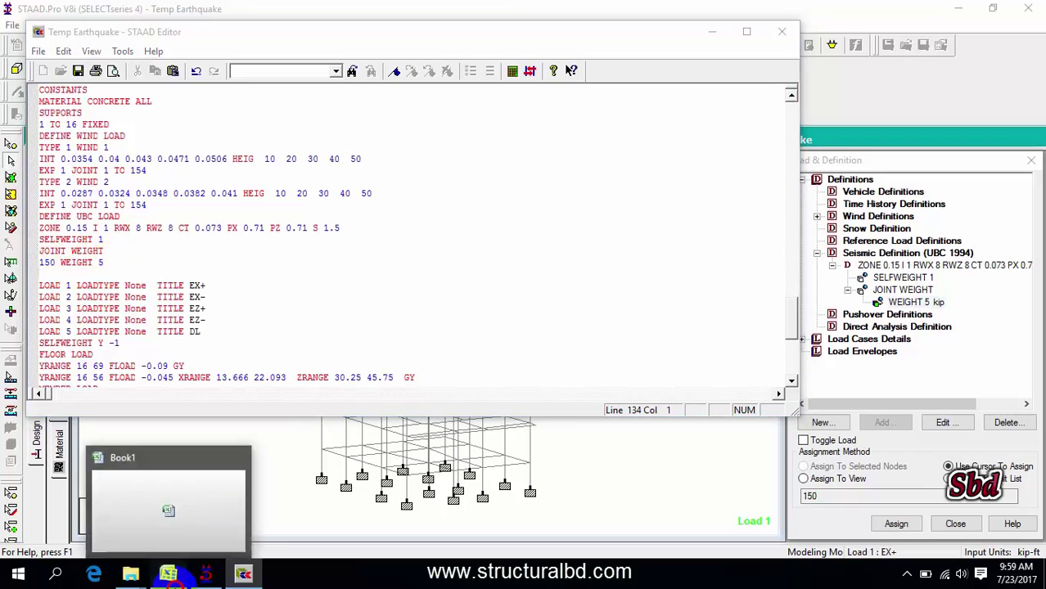
- Switch to Excel and insert an empty column between Node and Force-Y in Sheet2
click(193, 482)
click(711, 31)
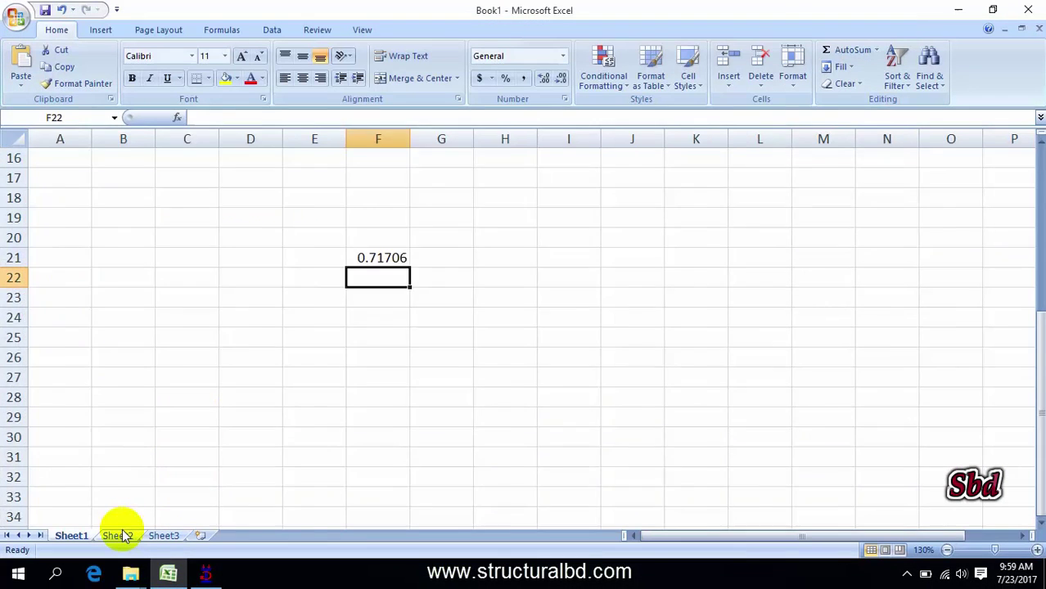
click(119, 535)
right_click(94, 135)
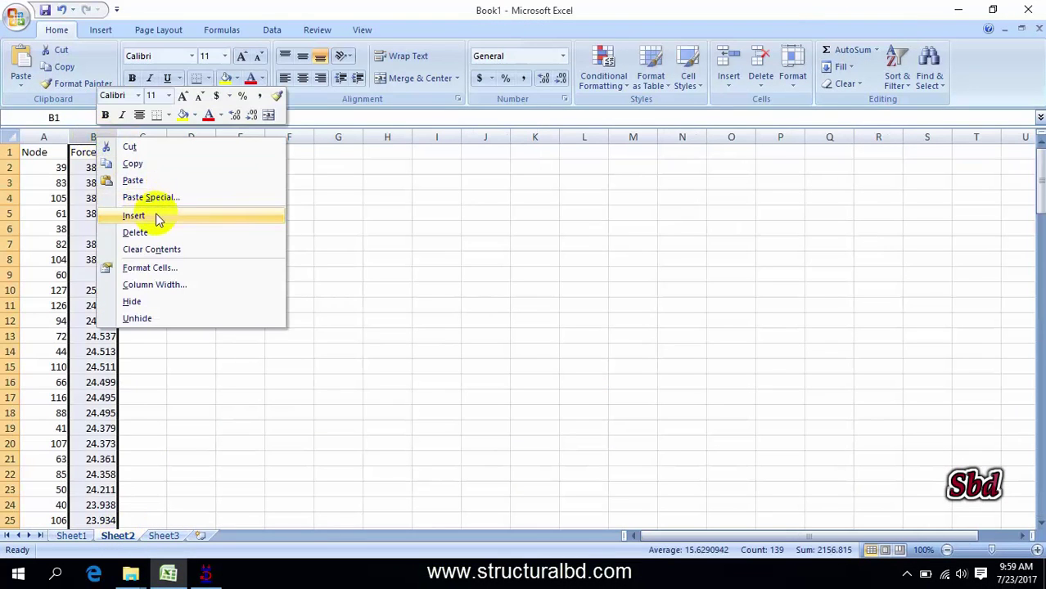
click(139, 216)
- Enter WEIGHT in cell B2 and fill it down to row 139 beside the node numbers
click(97, 168)
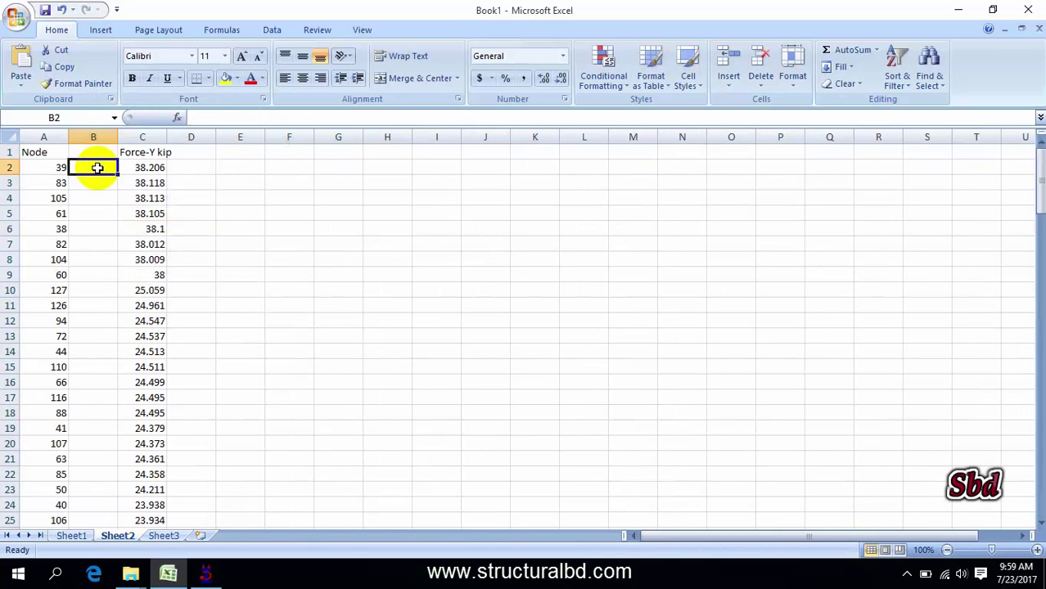
text(WEIGHT)
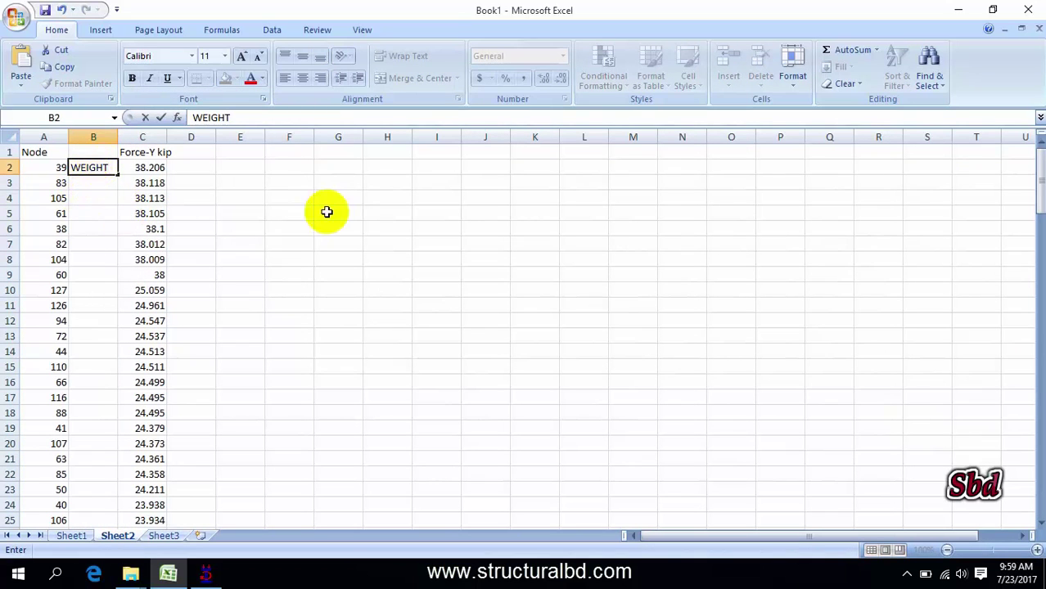
click(327, 212)
click(98, 167)
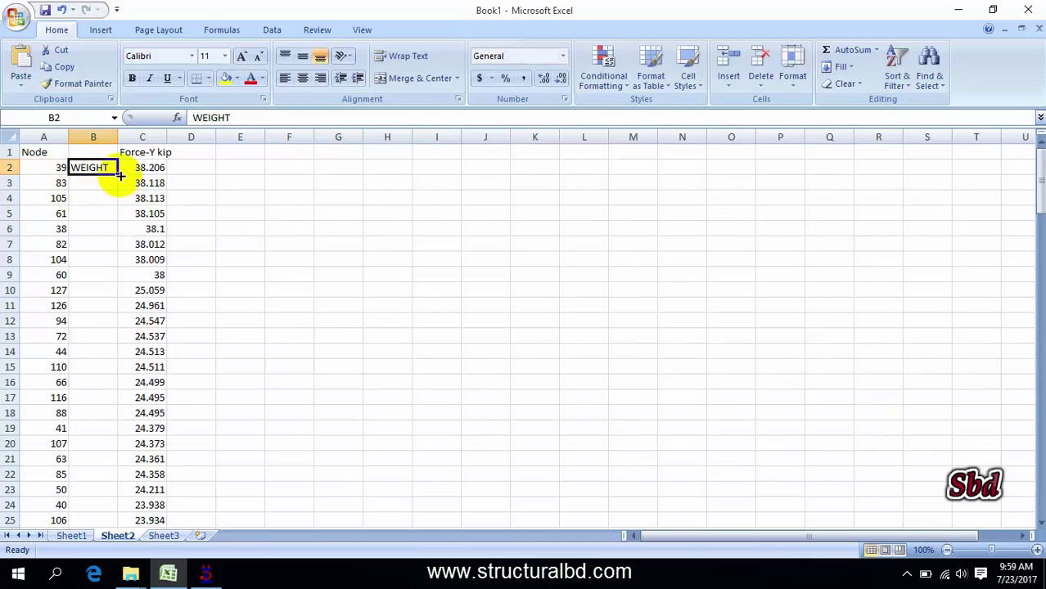
drag(119, 175, 62, 167)
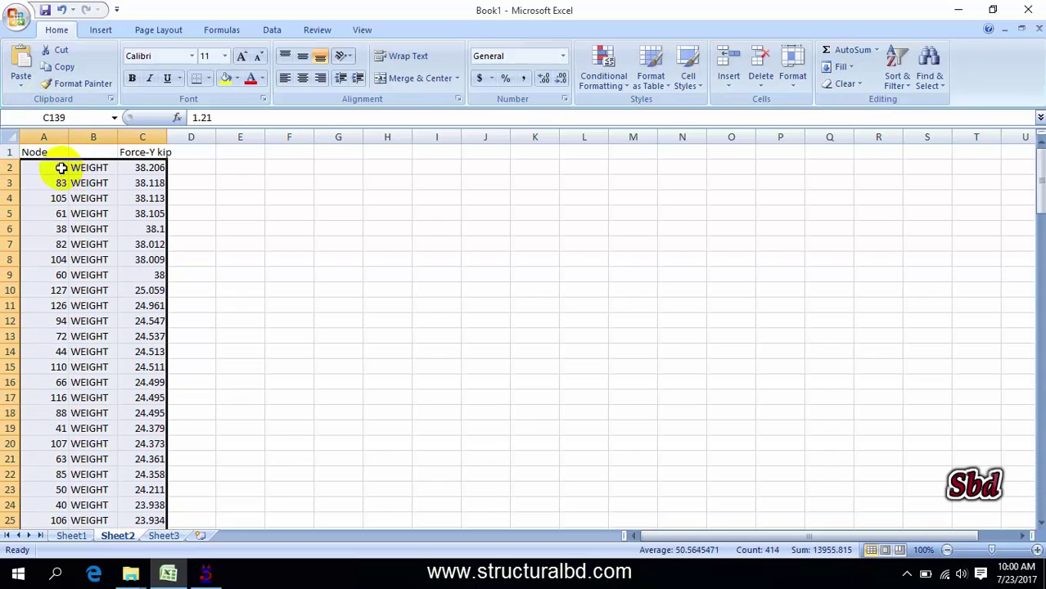
- Copy the range A2:C139, switch to STAAD.Pro and paste it below the 150 WEIGHT 5 line in the STAAD Editor
right_click(91, 174)
click(131, 206)
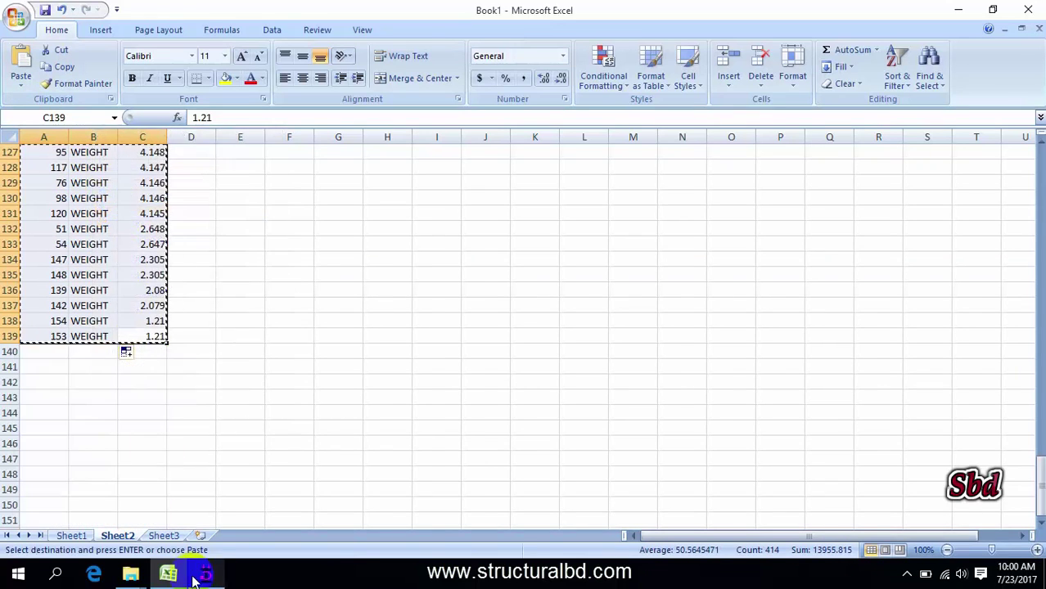
click(205, 576)
click(217, 47)
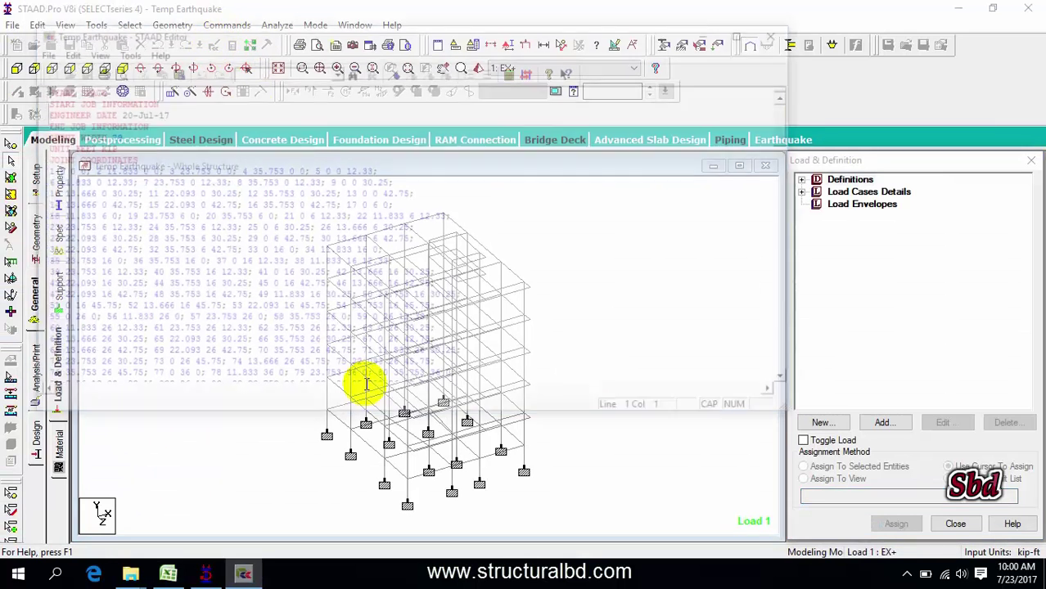
scroll(266, 268, down, 20)
click(46, 307)
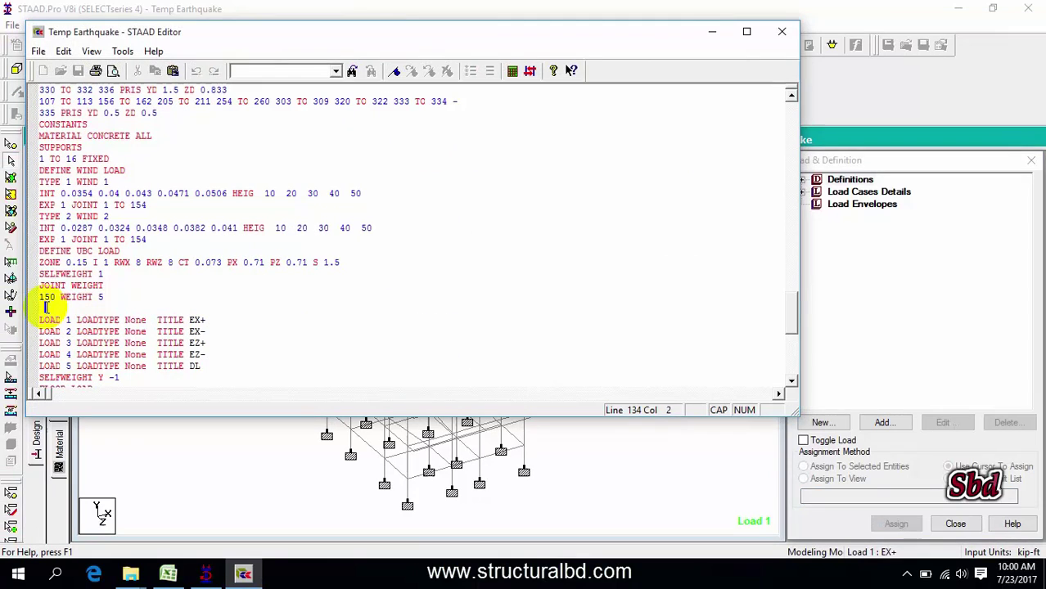
key(Left)
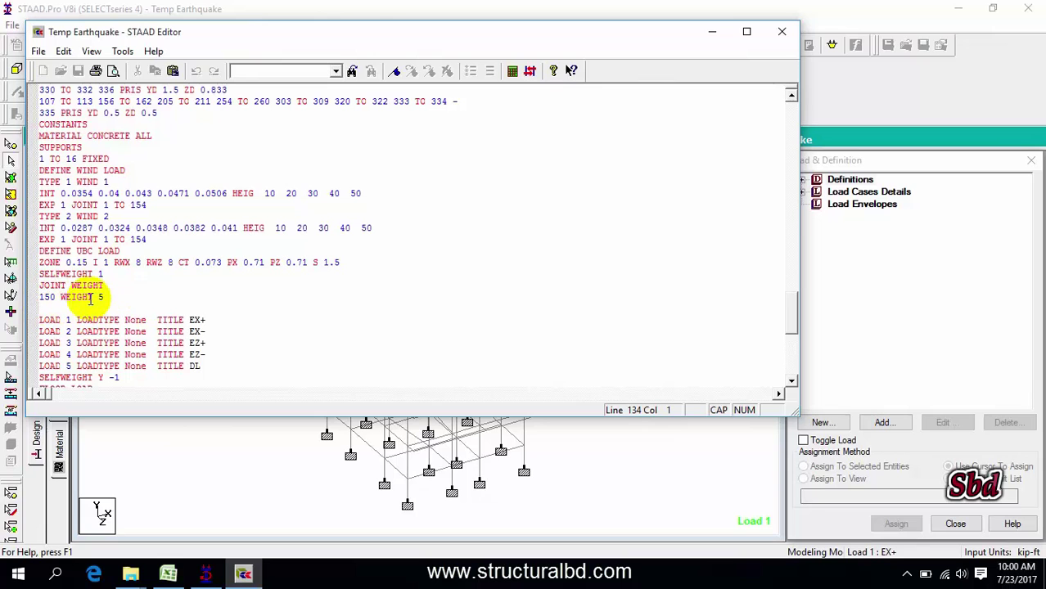
key(ctrl+v)
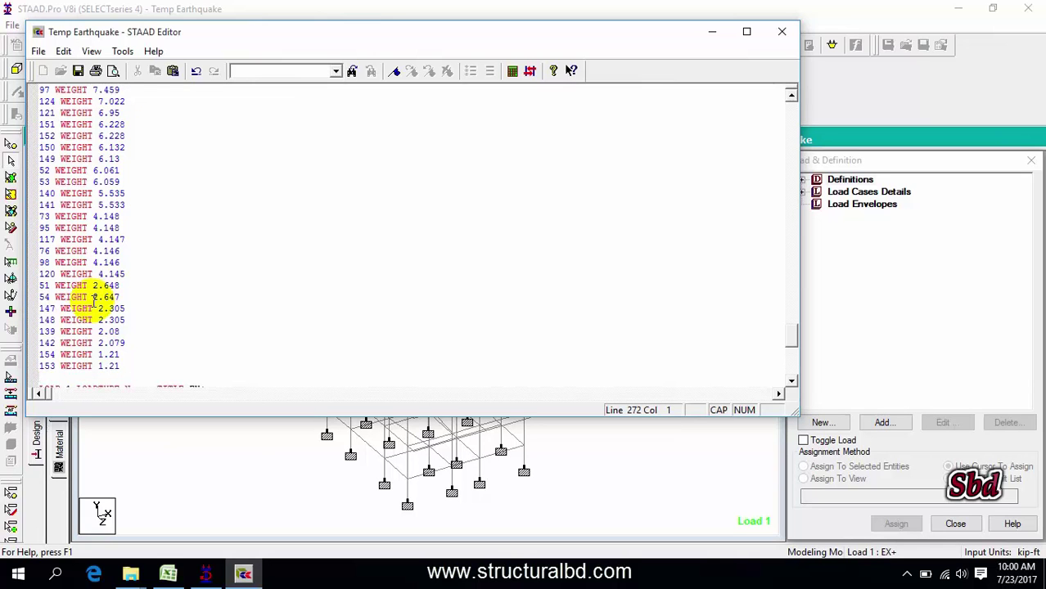
- Delete the 150 WEIGHT 5 line from the joint weights, then save and close the input file
scroll(94, 303, up, 20)
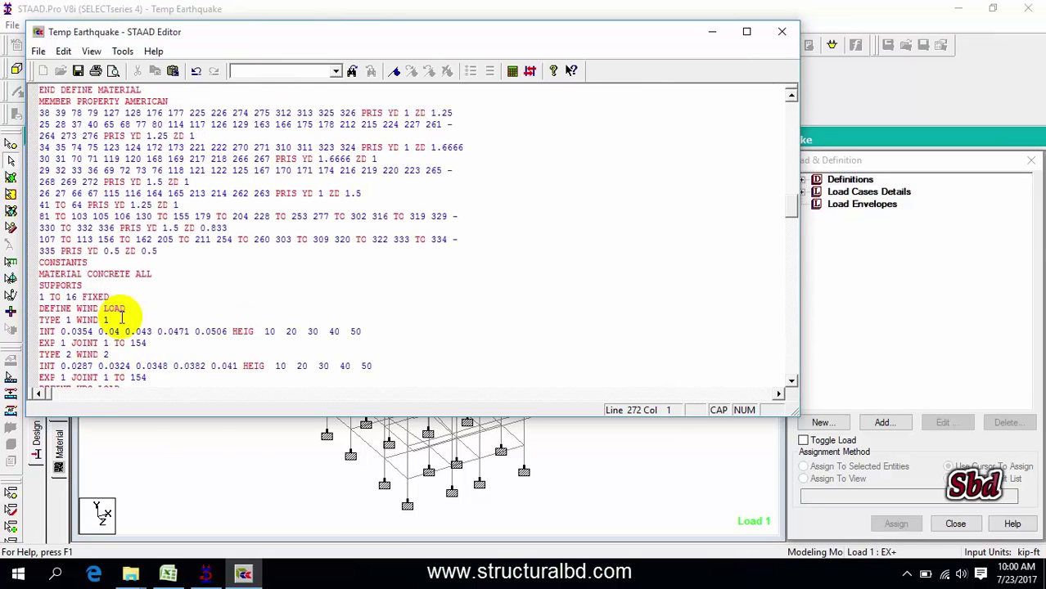
scroll(121, 318, down, 3)
drag(113, 331, 22, 329)
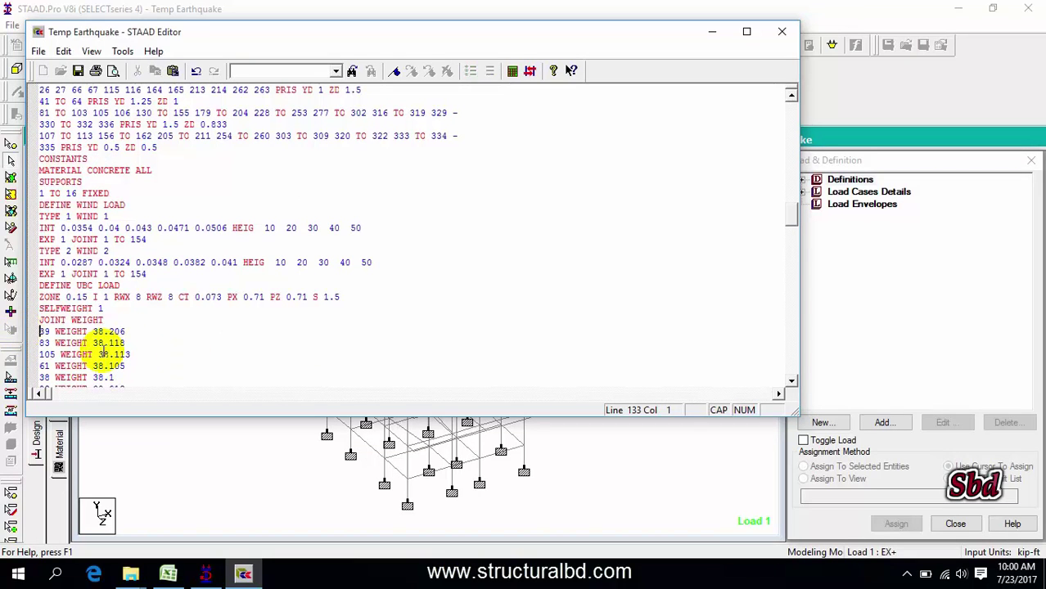
click(78, 71)
click(783, 31)
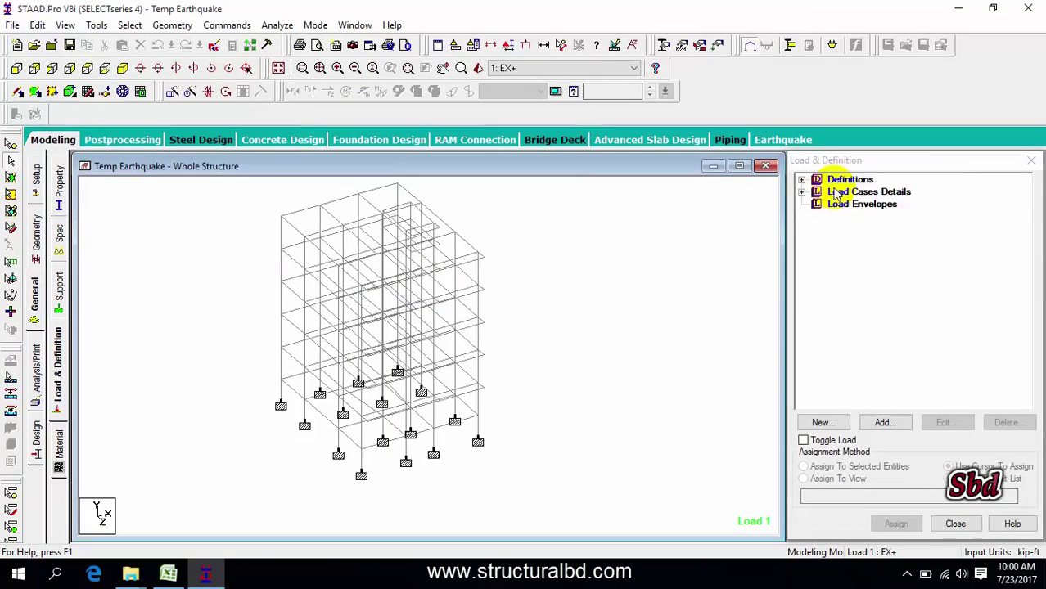
- Check the imported joint weights listed under the UBC 1994 seismic definition
click(801, 179)
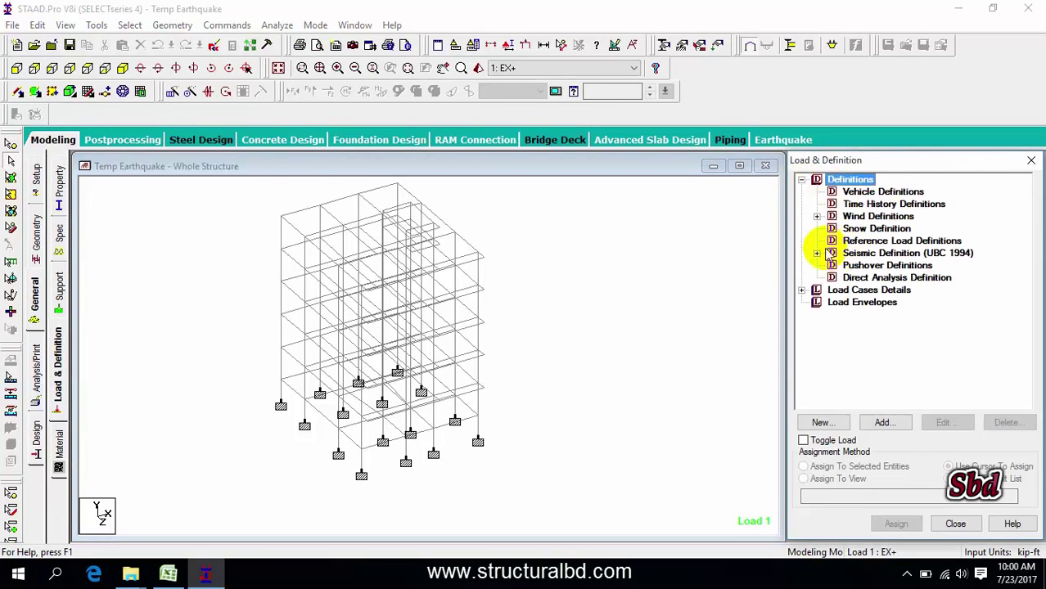
click(817, 250)
scroll(849, 296, down, 12)
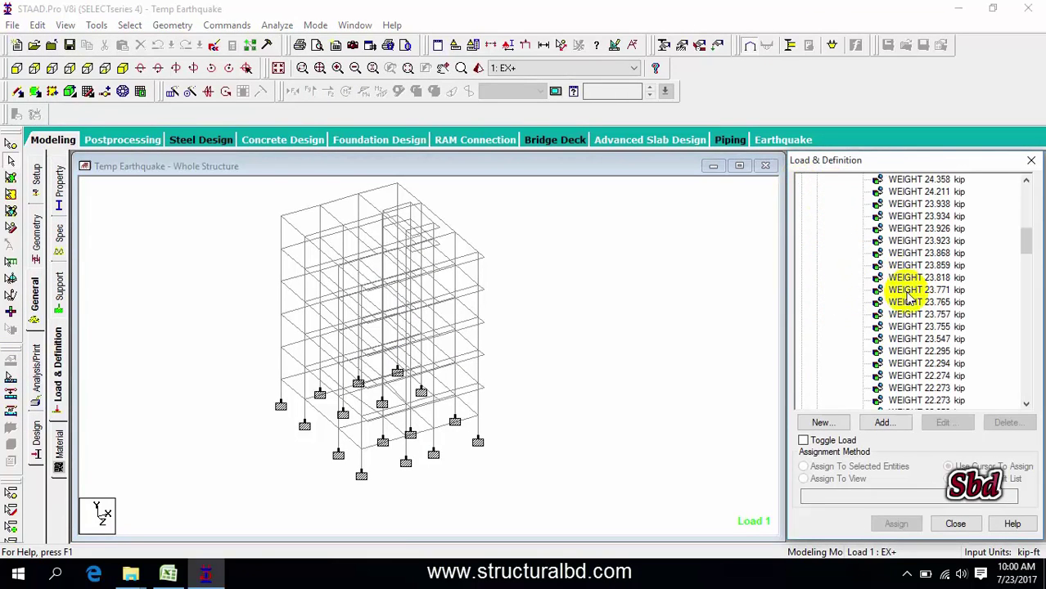
scroll(911, 303, up, 12)
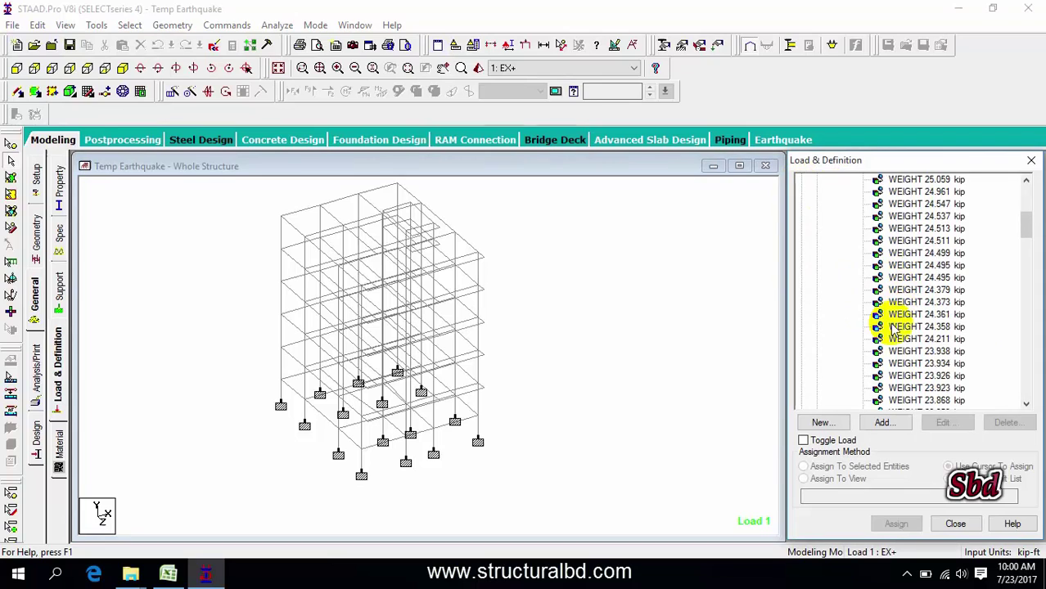
click(847, 290)
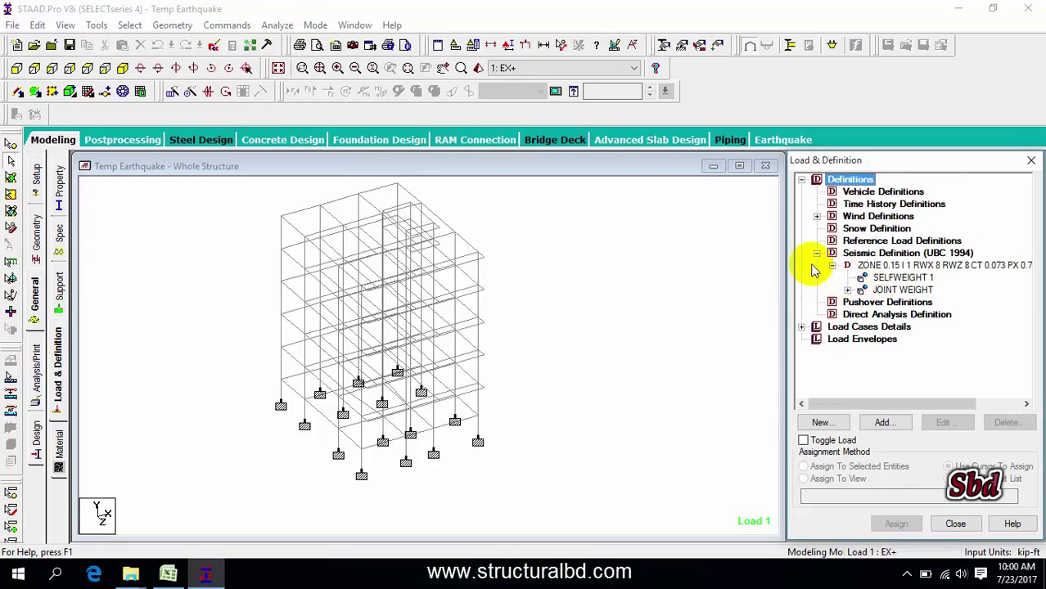
- Add a seismic load in the X direction with factor 1 to load case 1: EX+
click(801, 327)
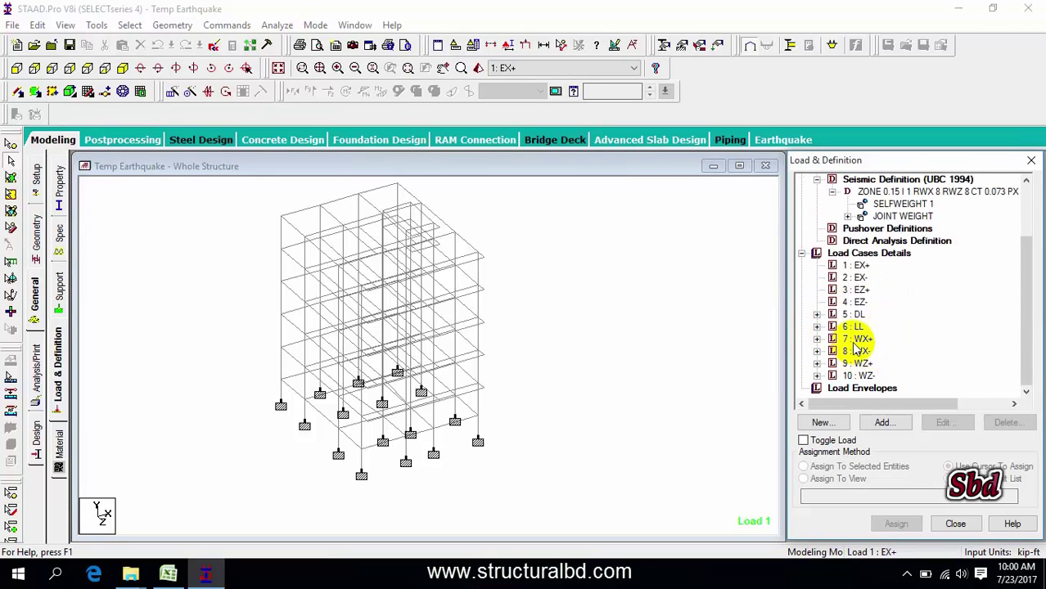
click(860, 266)
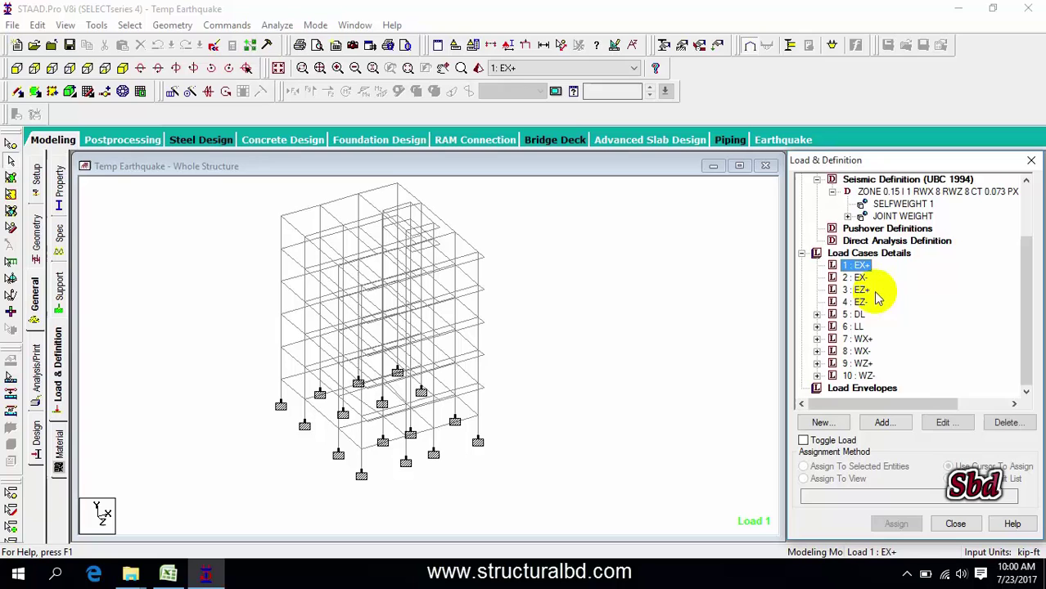
click(883, 422)
click(201, 194)
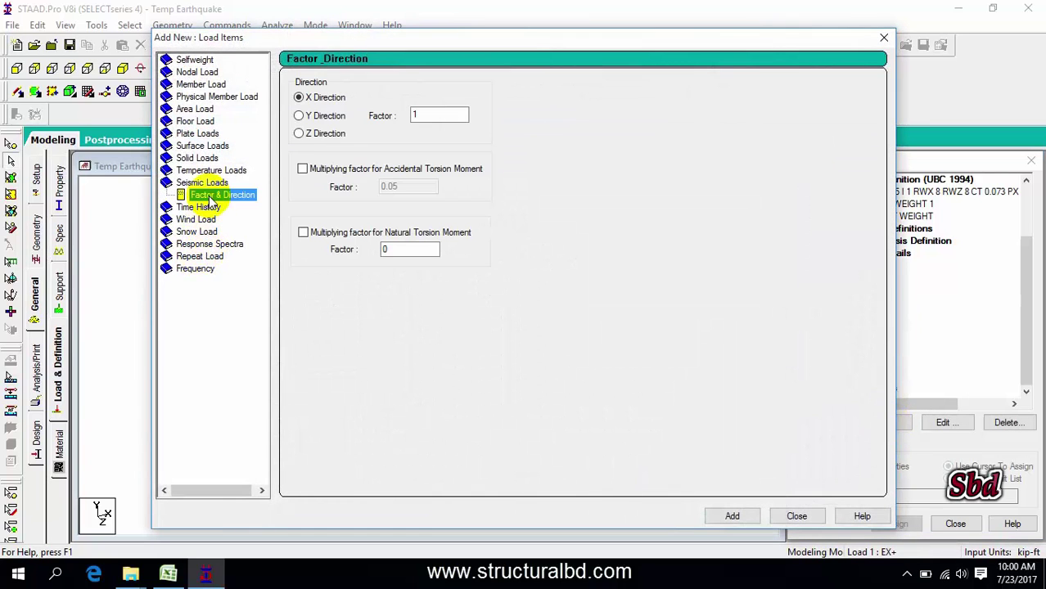
drag(333, 42, 255, 7)
click(612, 485)
click(679, 488)
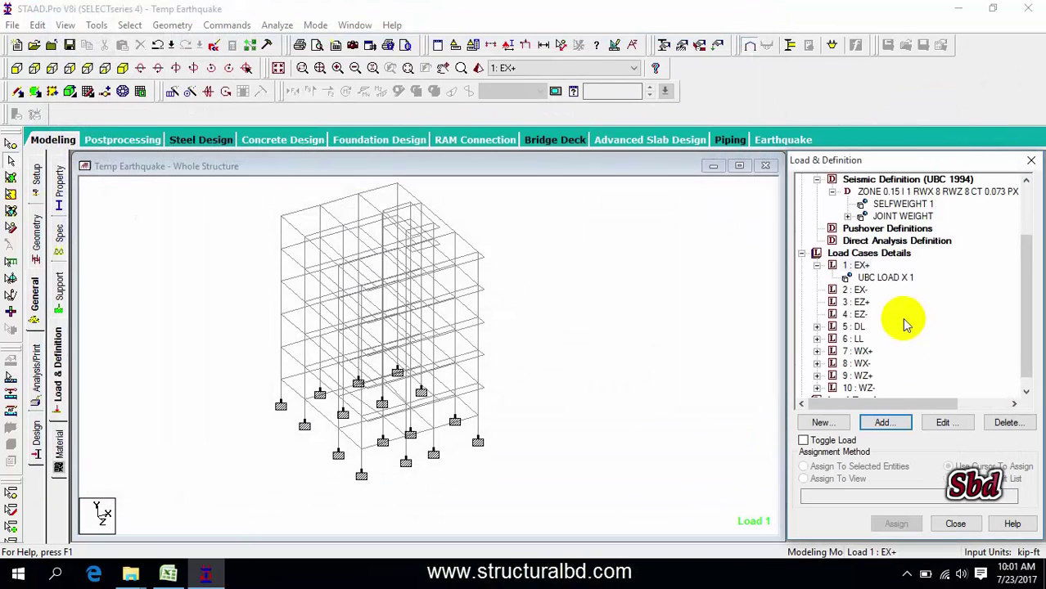
- Add a seismic load in the X direction with factor -1 to load case 2: EX-
scroll(884, 332, down, 1)
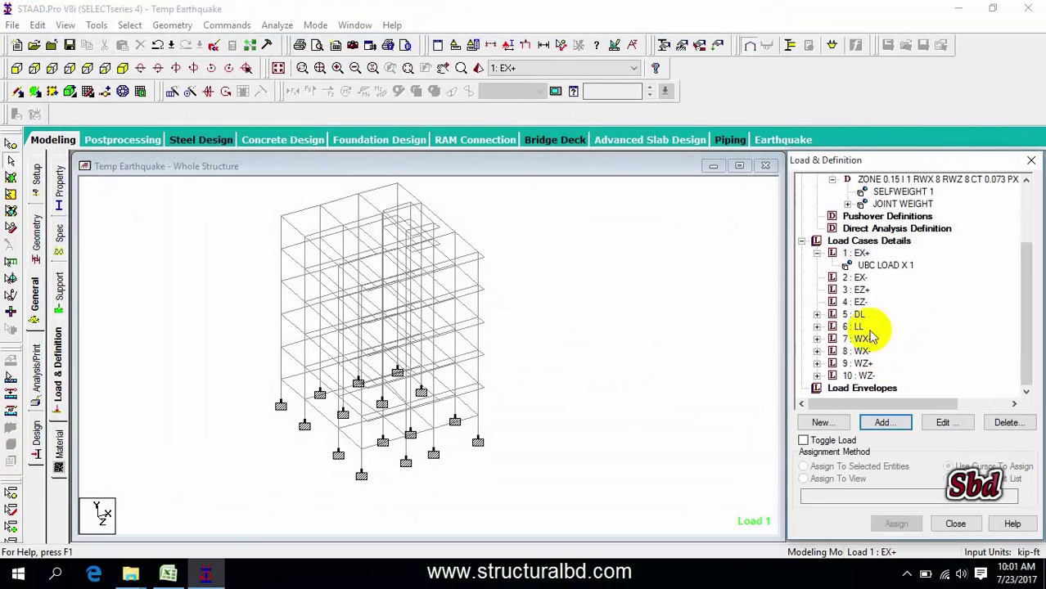
click(883, 422)
click(200, 194)
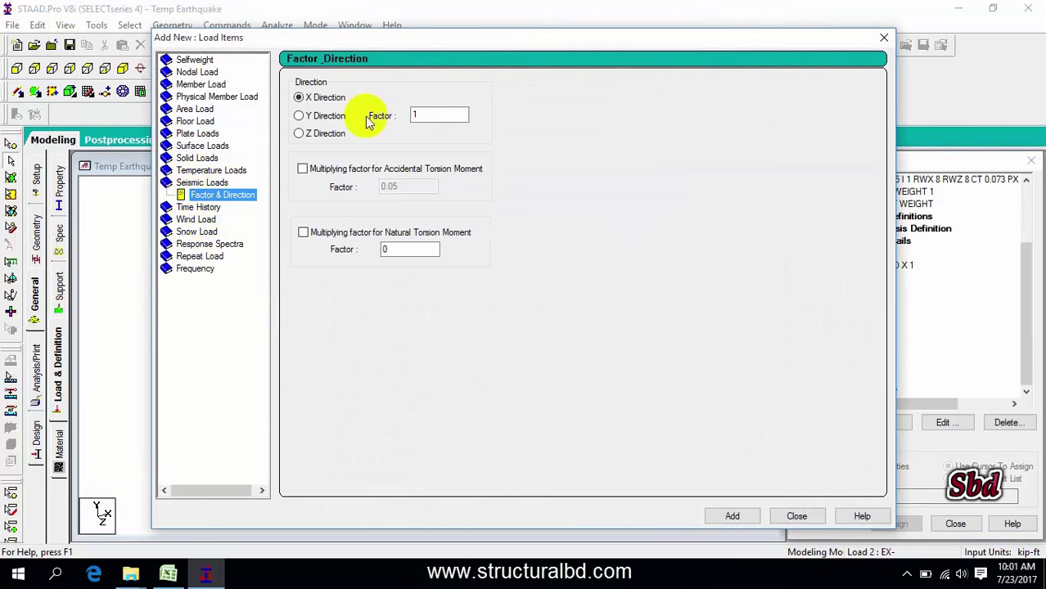
double_click(413, 115)
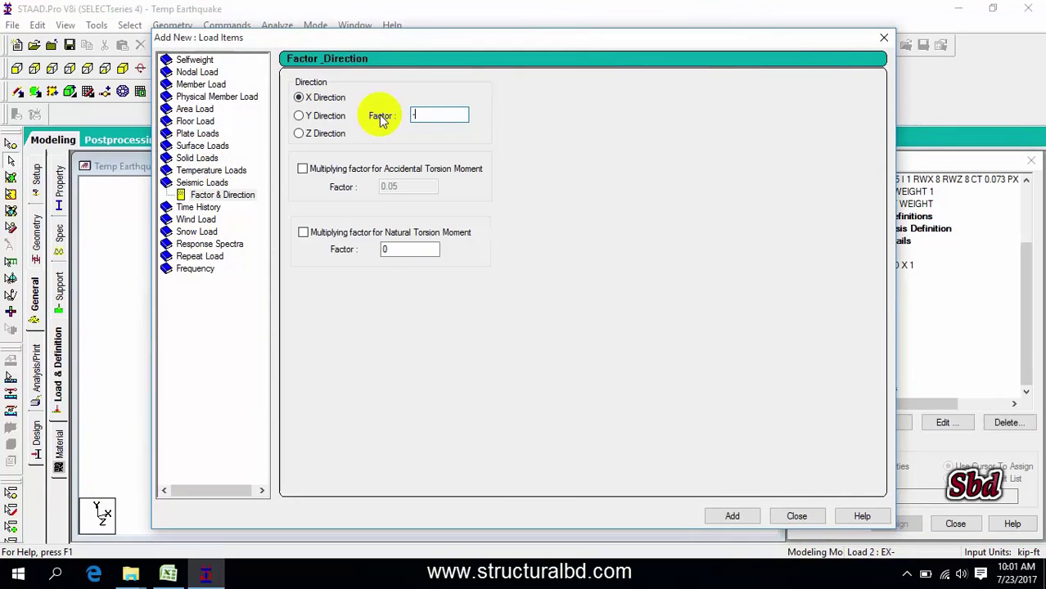
text(-1)
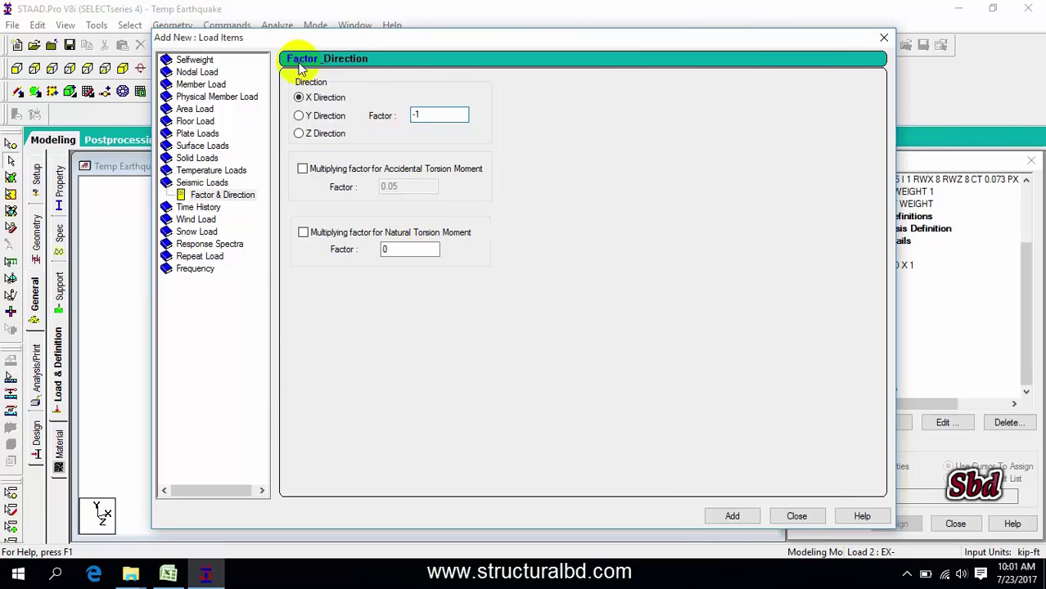
click(741, 516)
click(796, 516)
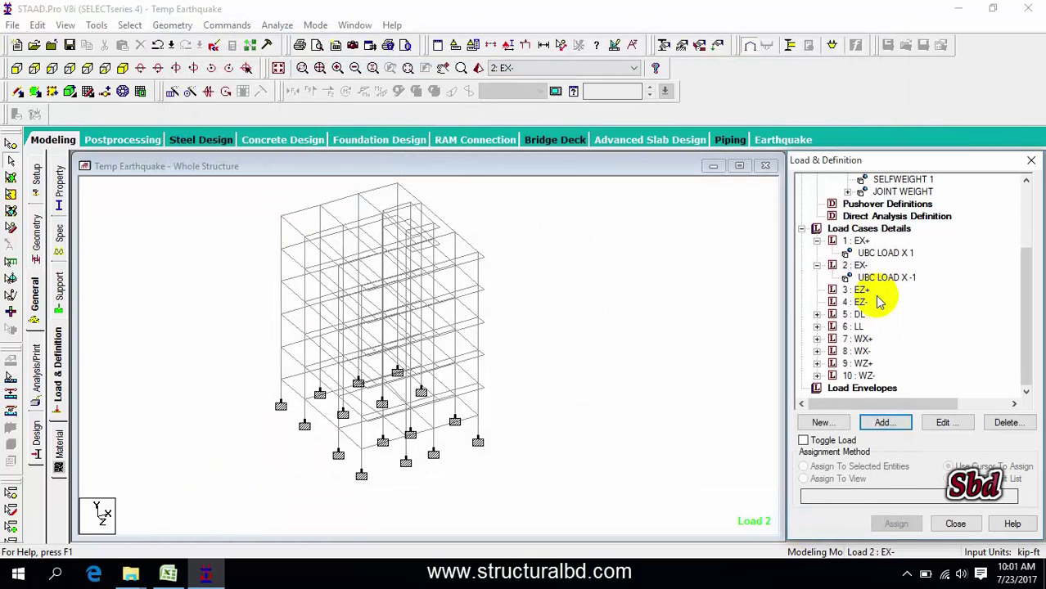
- Add a seismic load in the Z direction with factor 1 to load case 3: EZ+
click(882, 422)
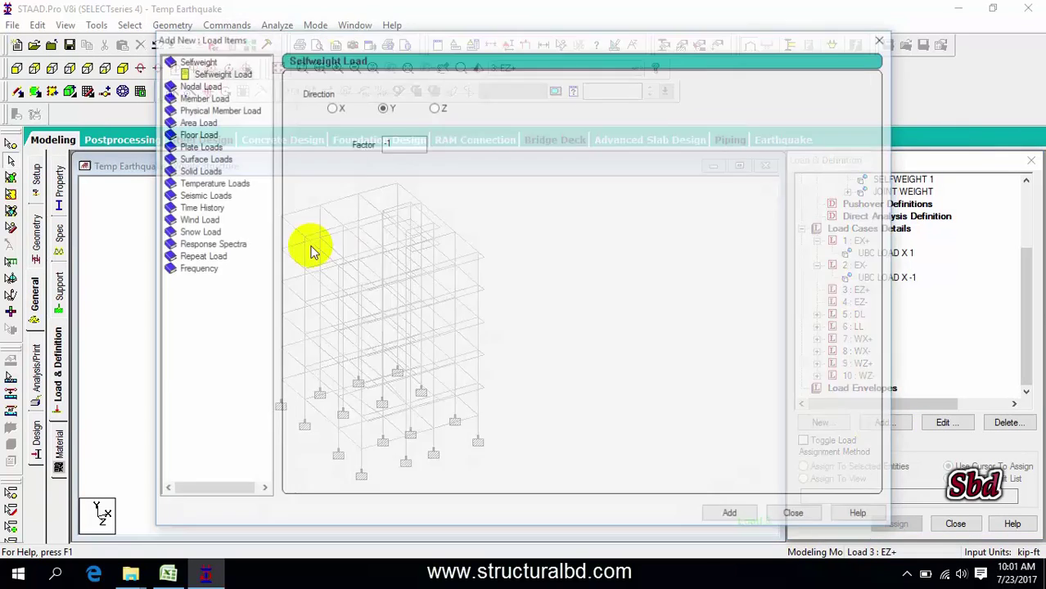
click(204, 194)
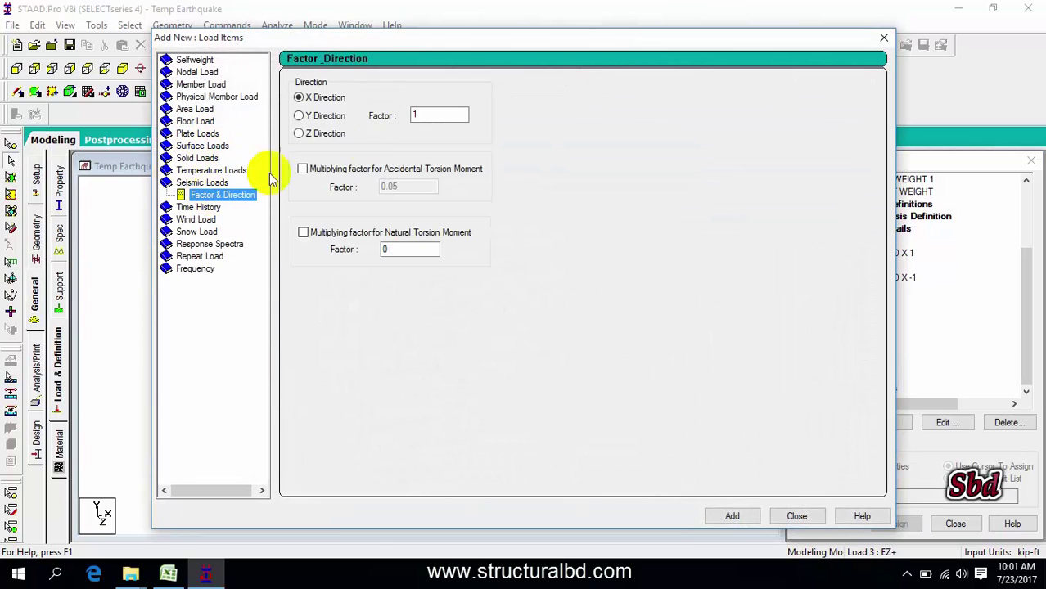
click(322, 134)
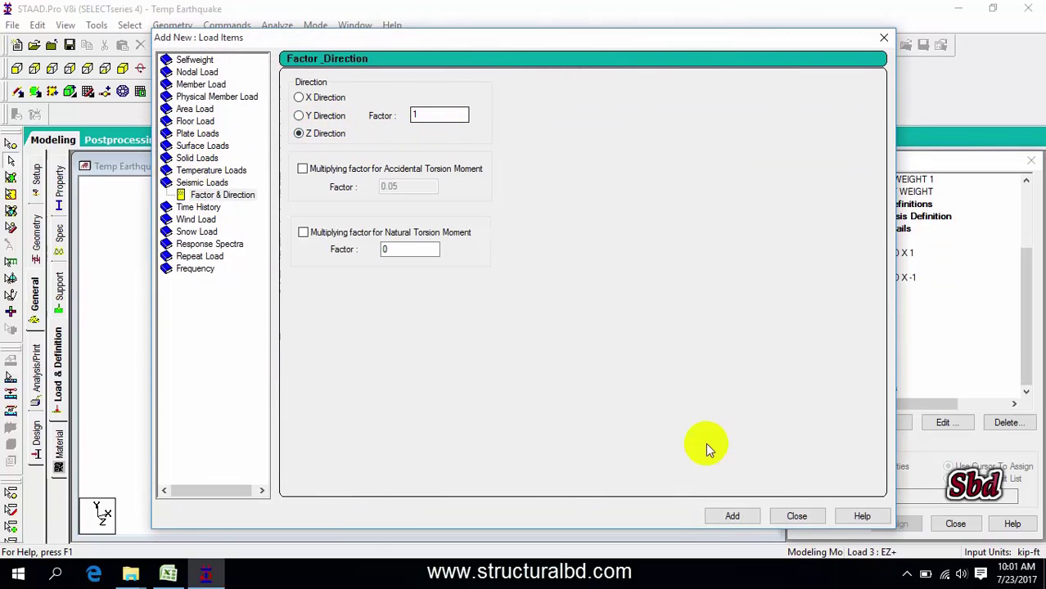
click(797, 516)
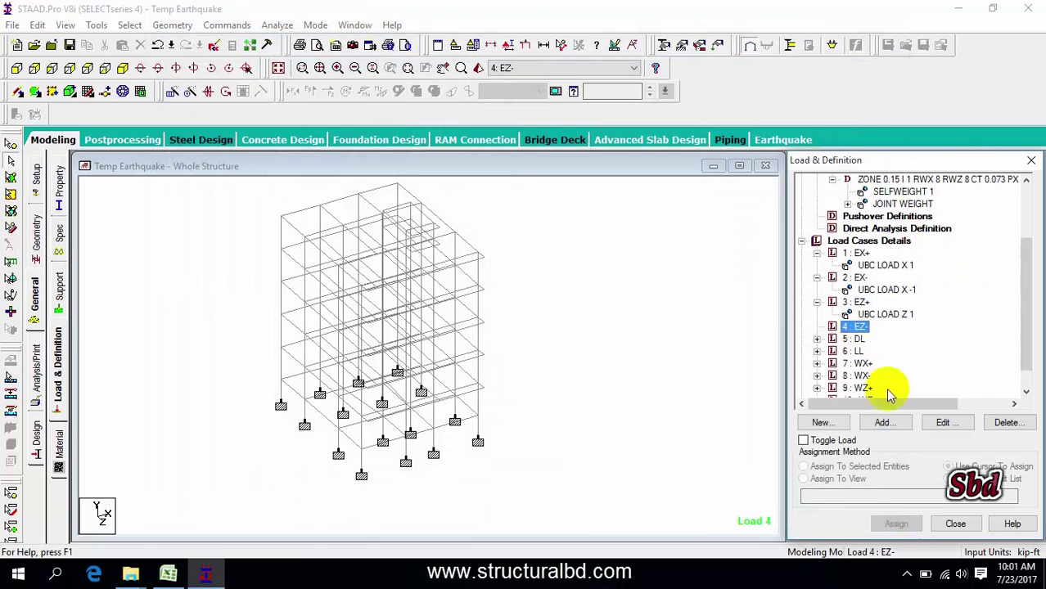
- Add a seismic load in the Z direction with factor -1 to load case 4: EZ-
click(882, 424)
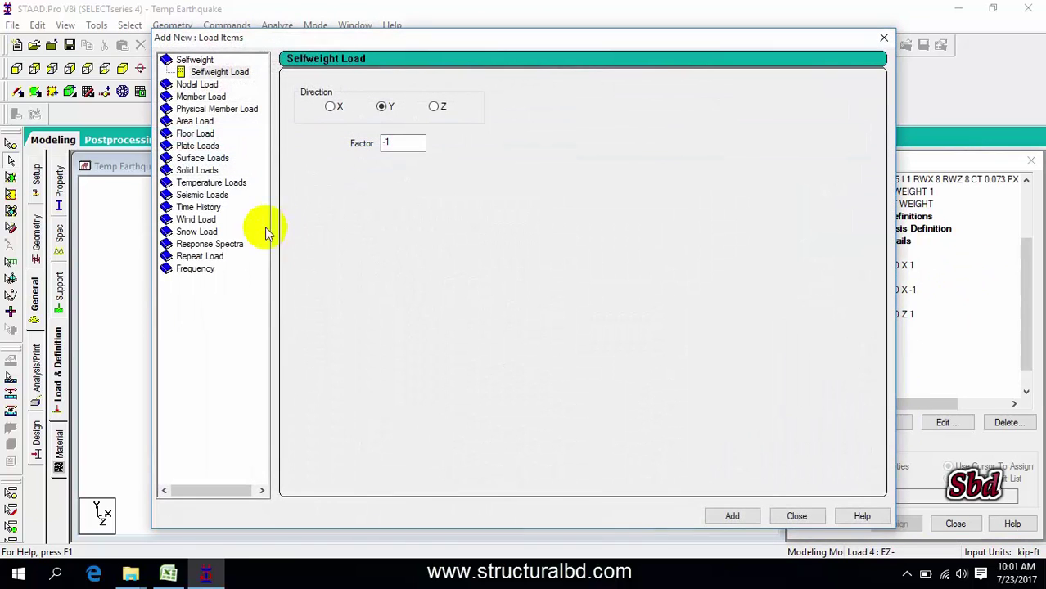
click(201, 195)
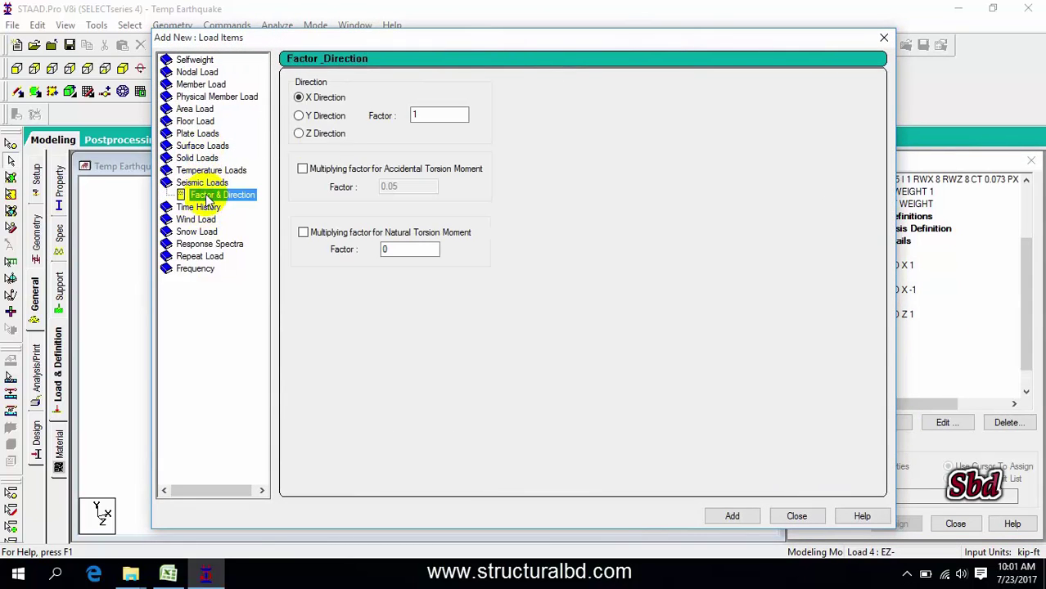
click(326, 133)
drag(421, 115, 364, 121)
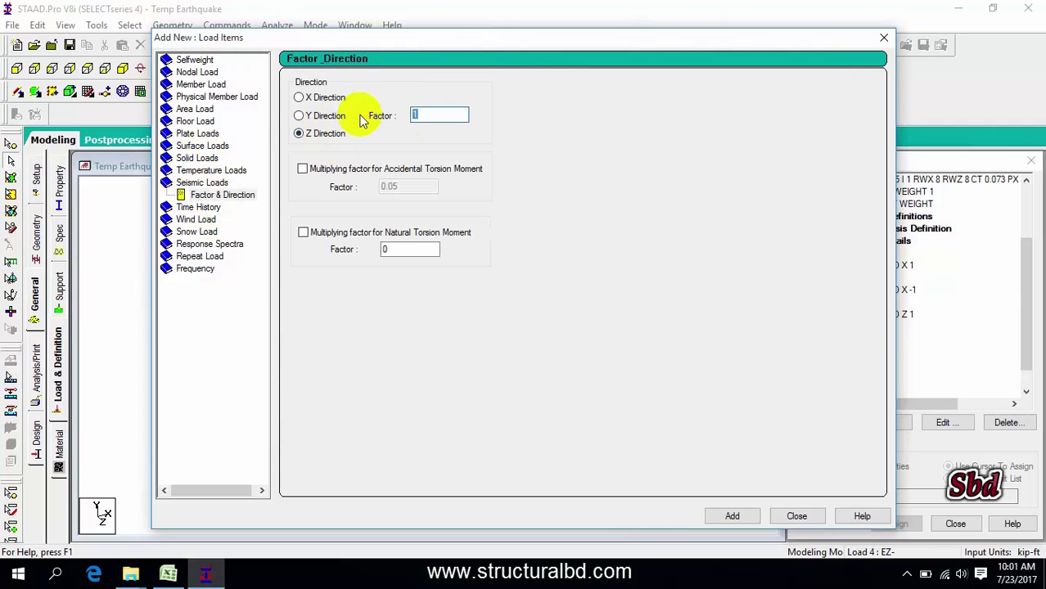
text(-1)
click(756, 518)
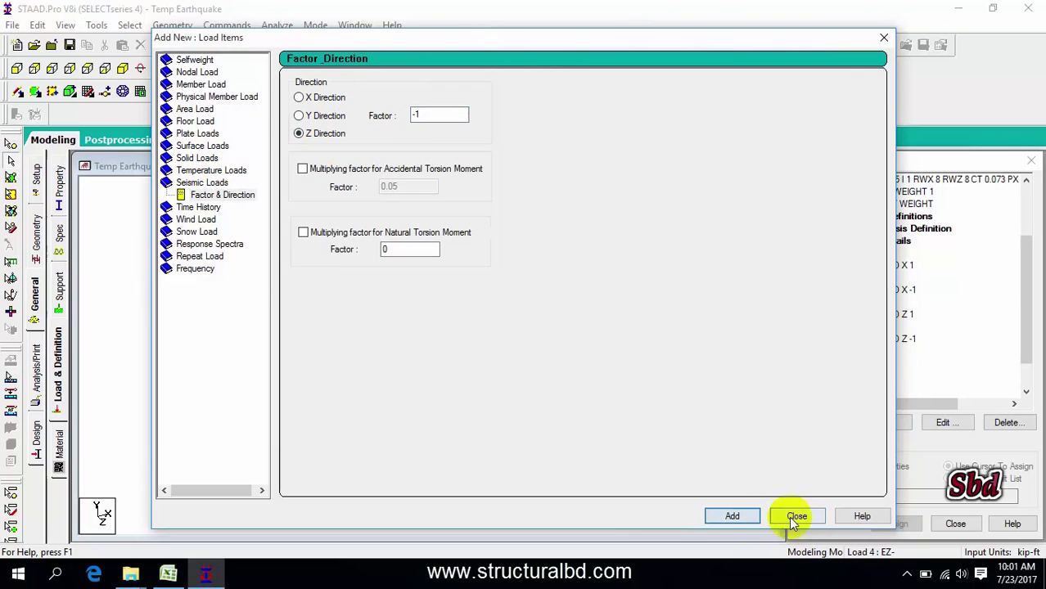
click(797, 516)
- Review the UBC loads in the EX and EZ load cases together with the seismic definition
click(885, 314)
click(886, 290)
click(885, 265)
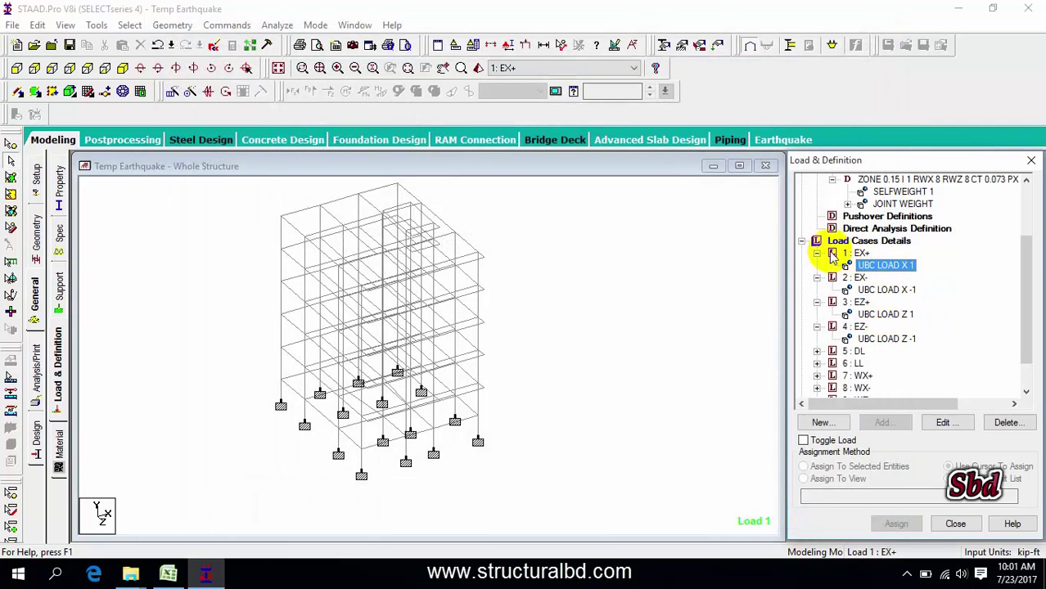
scroll(890, 305, up, 2)
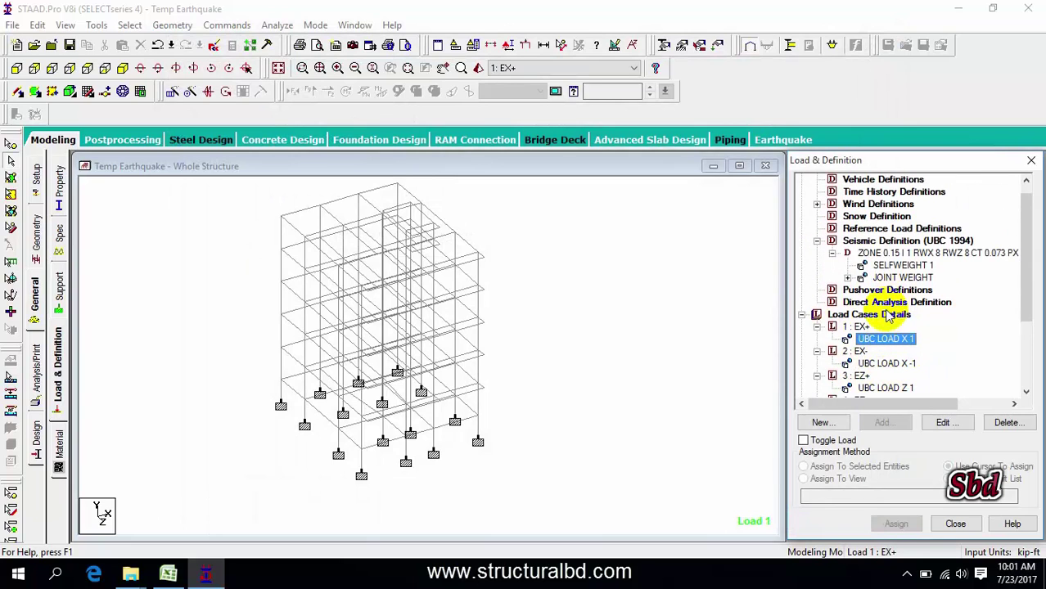
click(770, 315)
scroll(821, 311, down, 1)
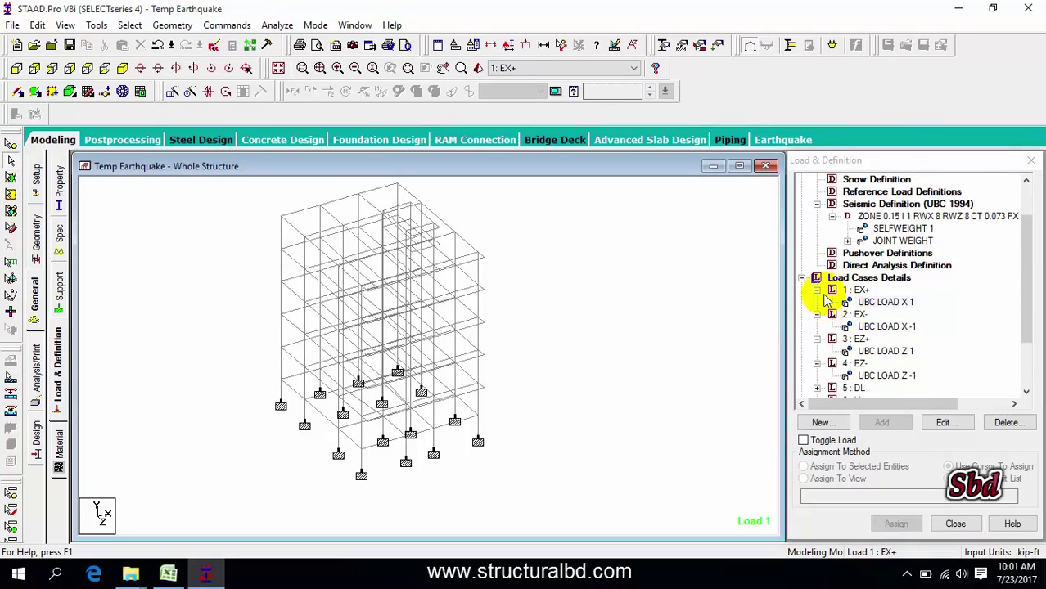
- Collapse the entries of load cases 1: EX+, 2: EX-, 3: EZ+ and 4: EZ-
click(828, 305)
click(817, 289)
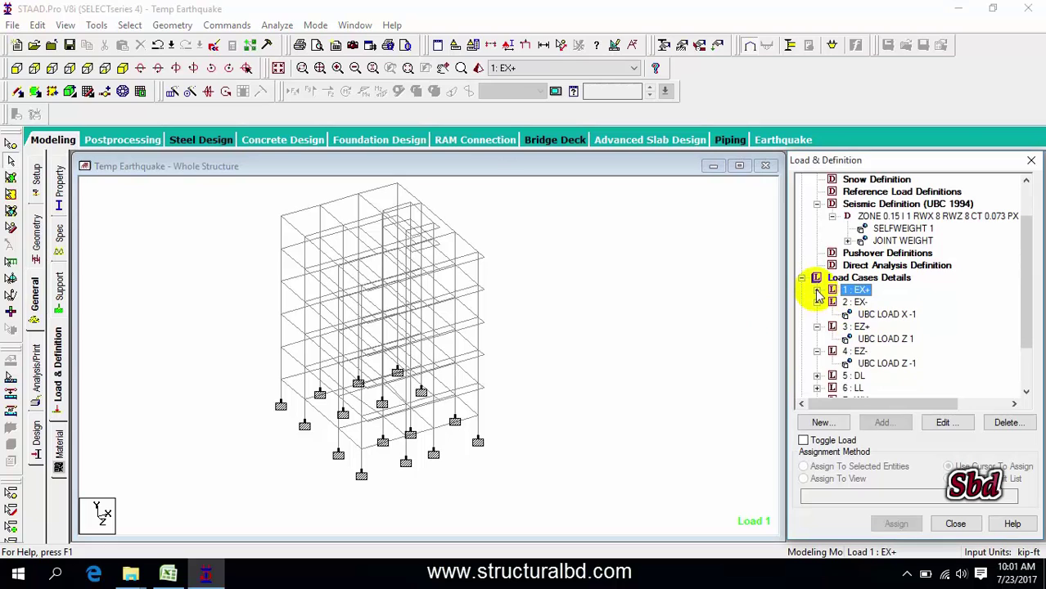
click(817, 302)
click(817, 314)
click(817, 327)
click(622, 312)
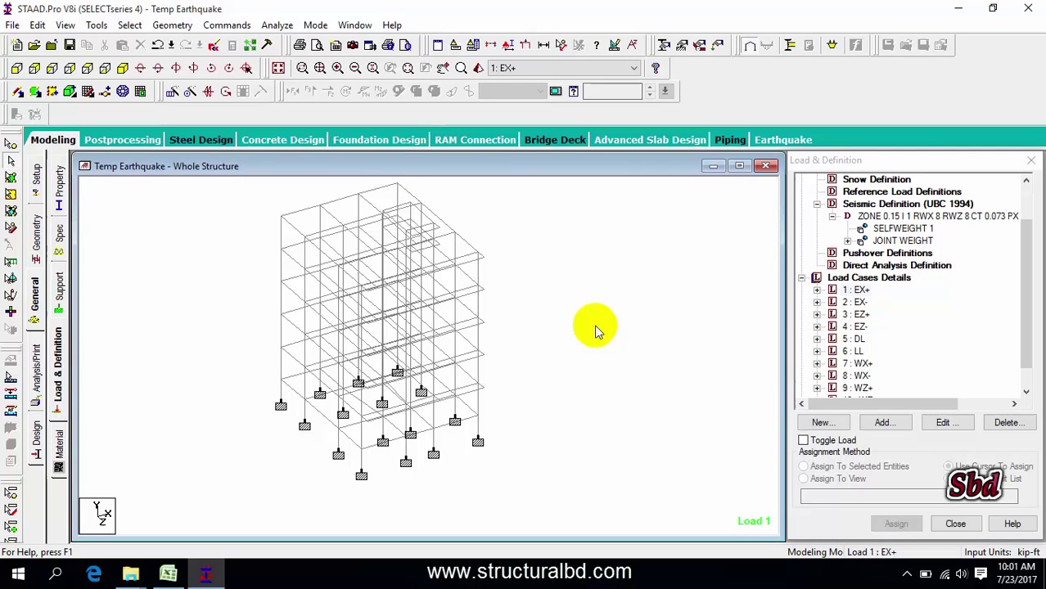
- Save the modified structure, and save a copy of the model as Temp Earthquake 2nd Option
click(69, 44)
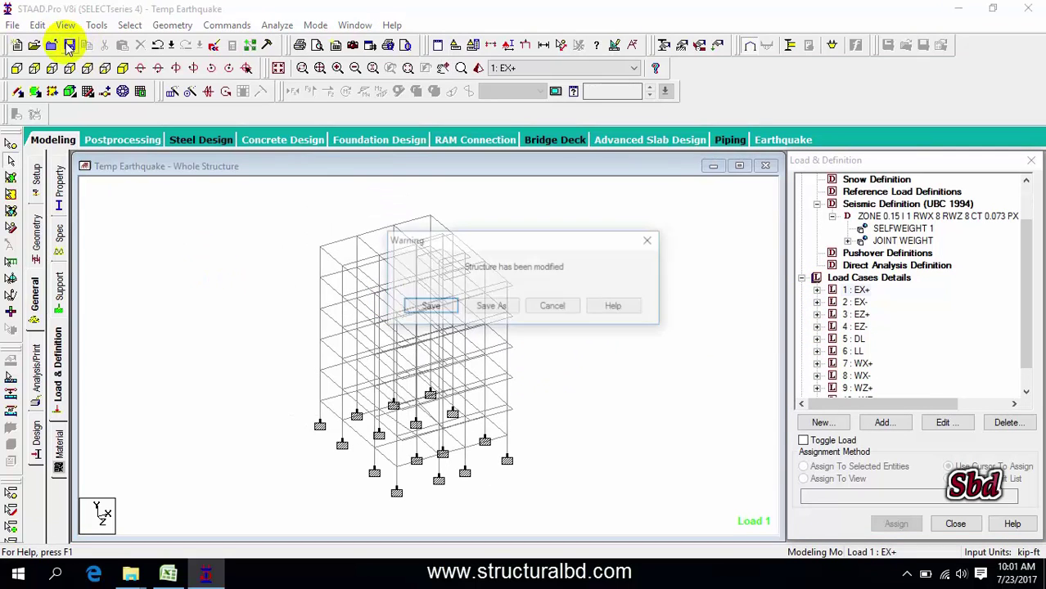
click(432, 308)
click(12, 25)
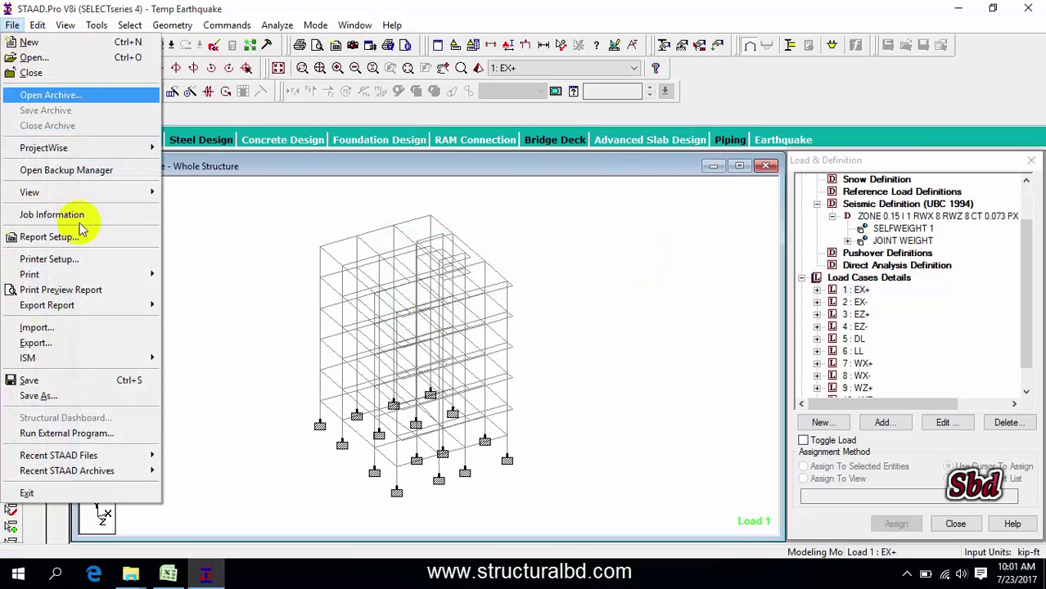
click(38, 396)
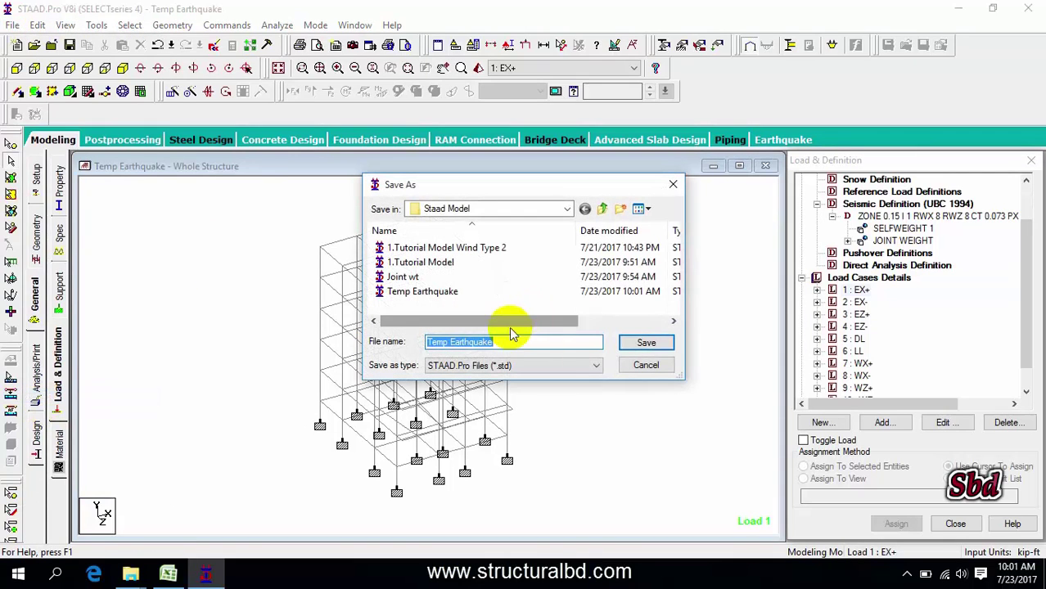
text(2nd Option)
key(Return)
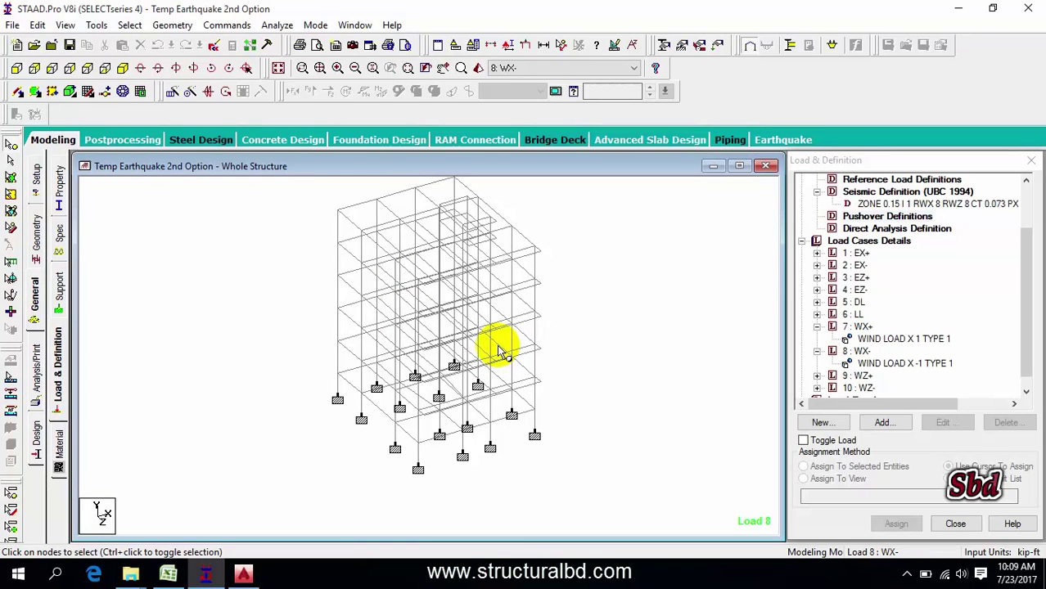
- Check the seismic parameters of the UBC 1994 definition in the 2nd Option model and leave them unedited
middle_drag(626, 274, 582, 284)
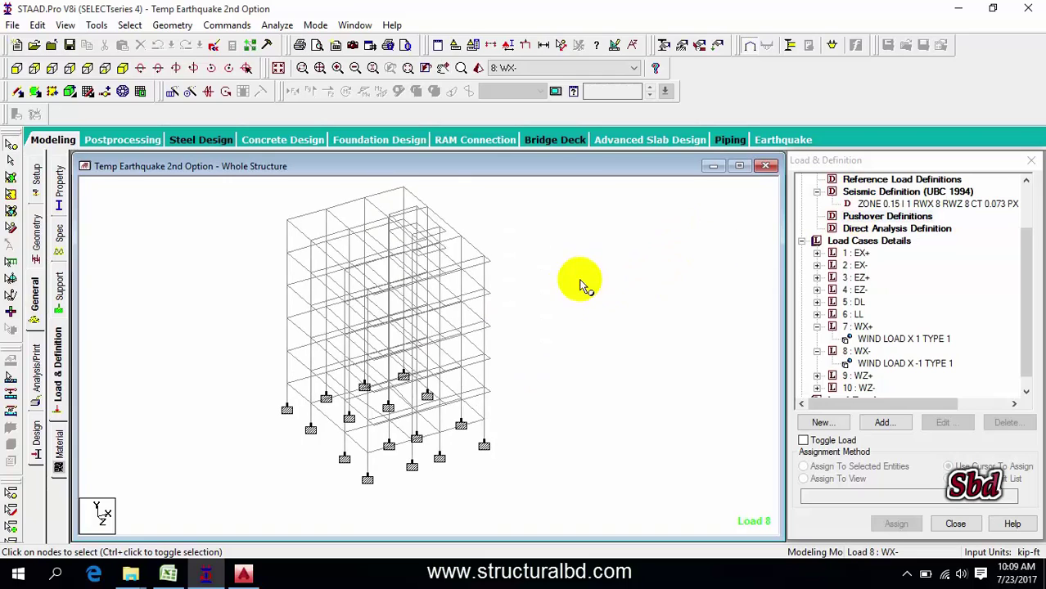
click(874, 204)
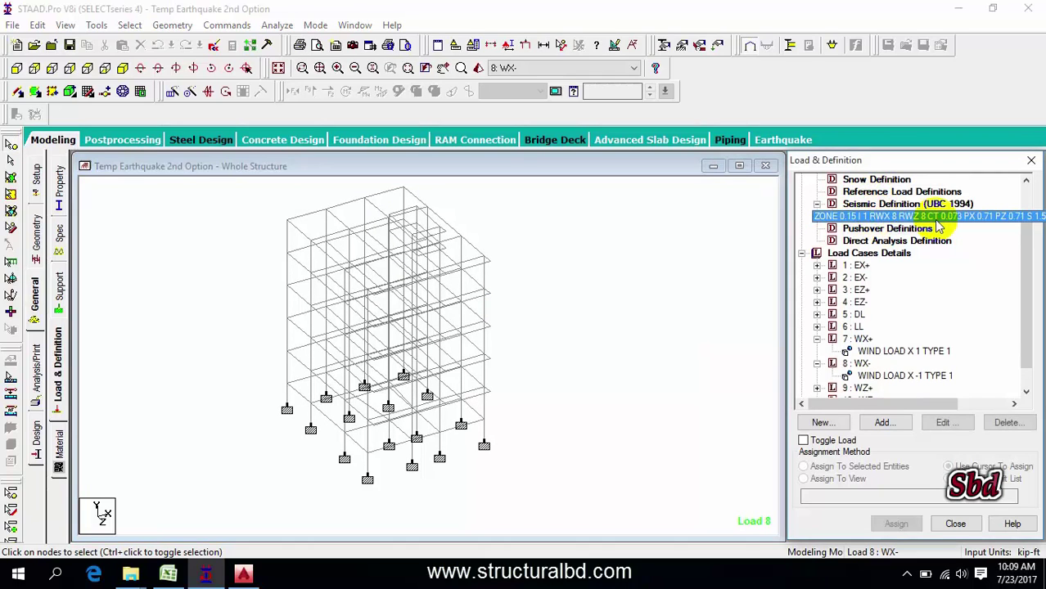
double_click(888, 217)
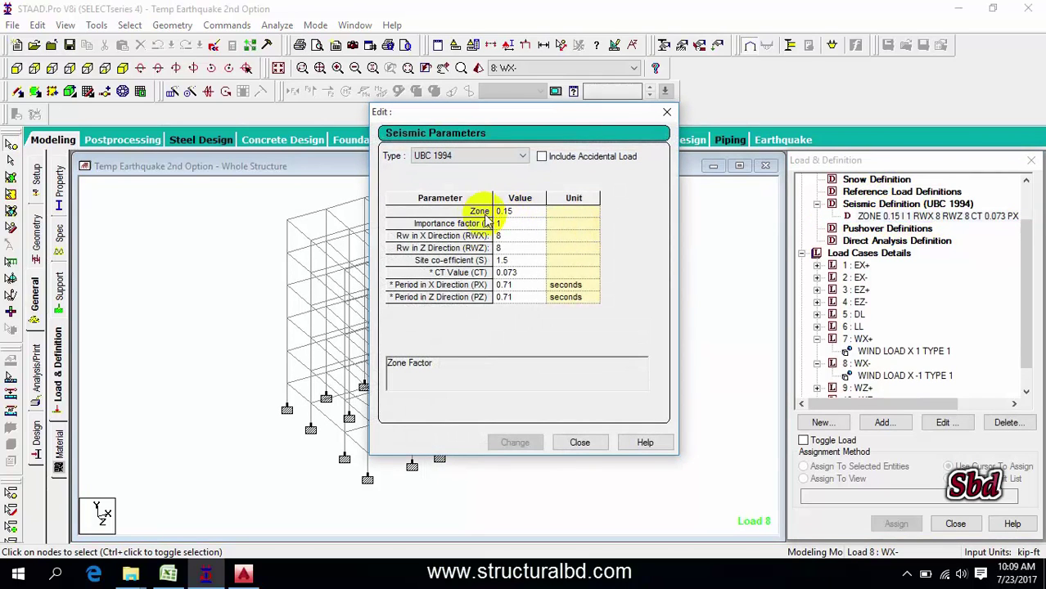
click(589, 446)
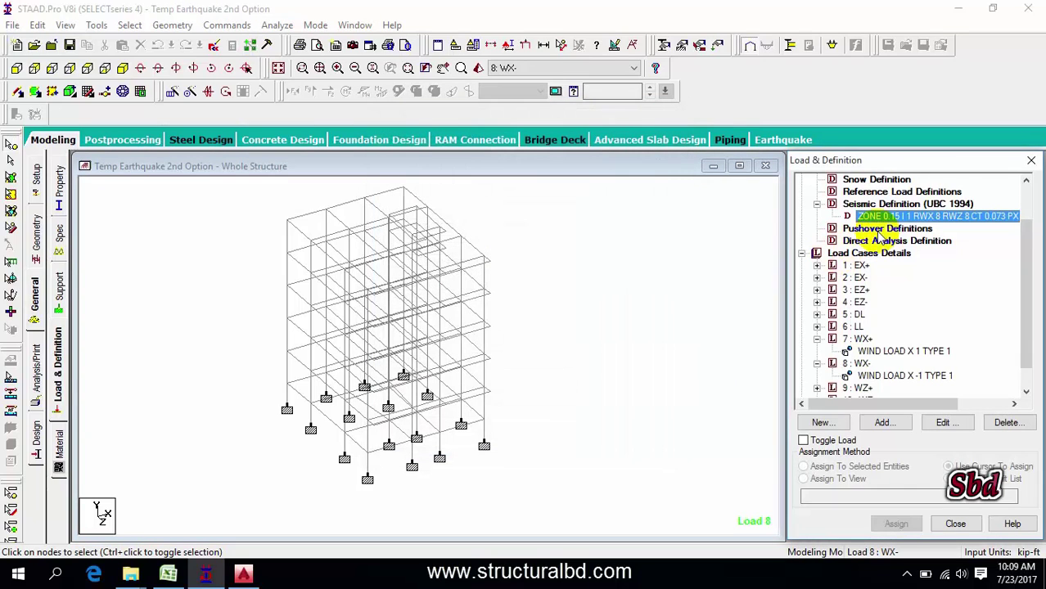
- Start a floor weight entry for the UBC 1994 definition, and switch to Excel to check the floor load formula in cell F25
click(883, 425)
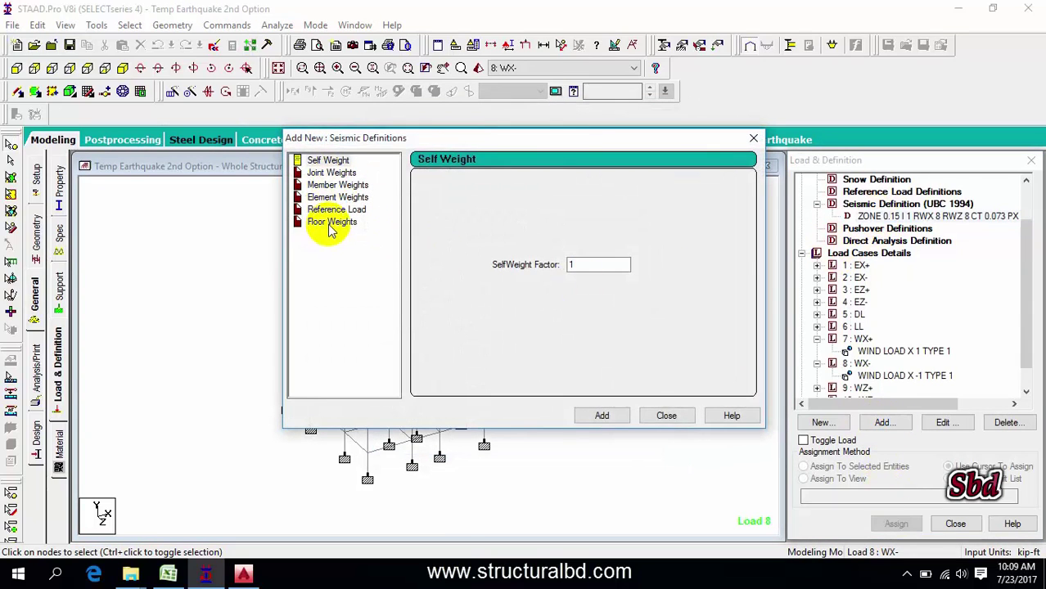
click(330, 222)
click(481, 236)
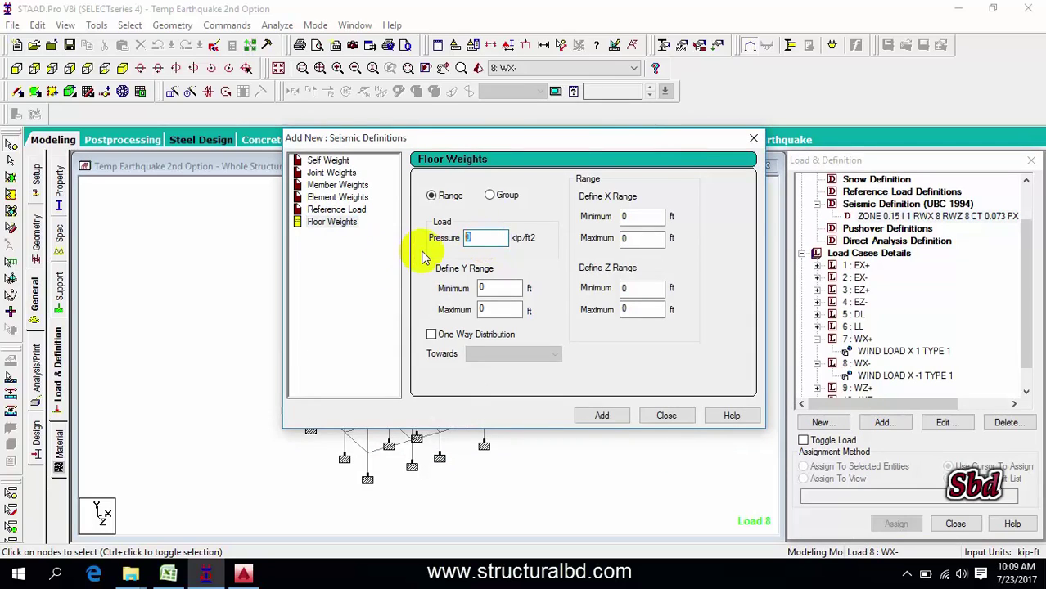
click(168, 575)
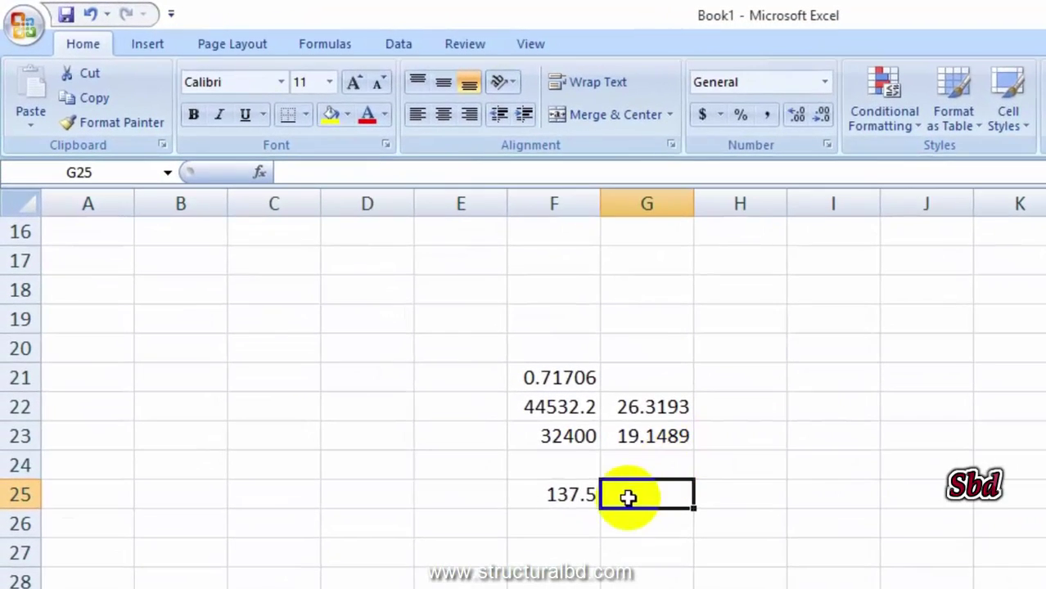
click(572, 495)
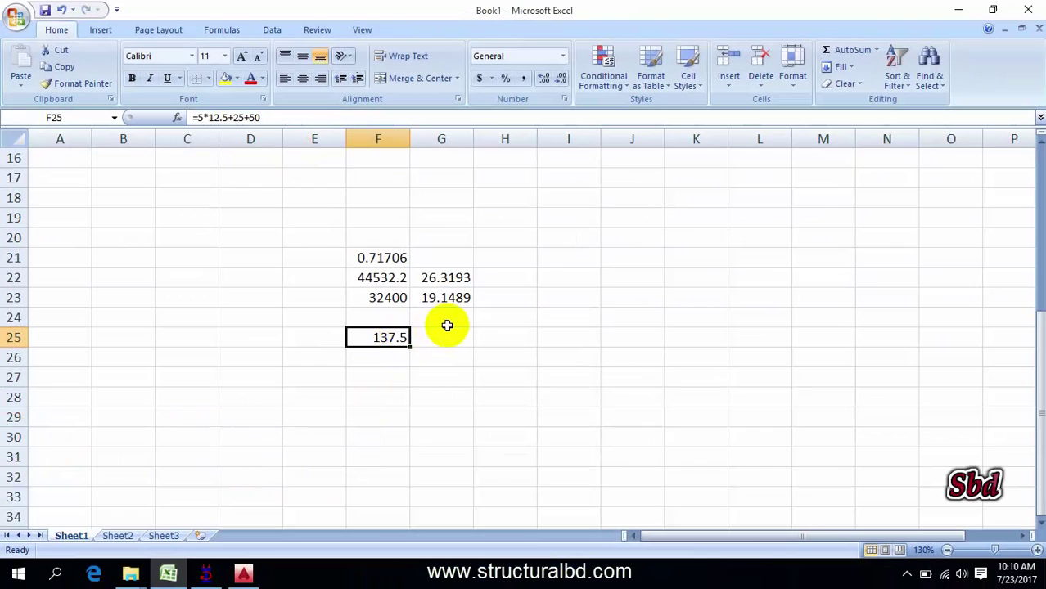
- Switch back to STAAD.Pro and add a floor weight with pressure -.14 kip/ft2 over the Y range from 0 to 69 ft
click(205, 574)
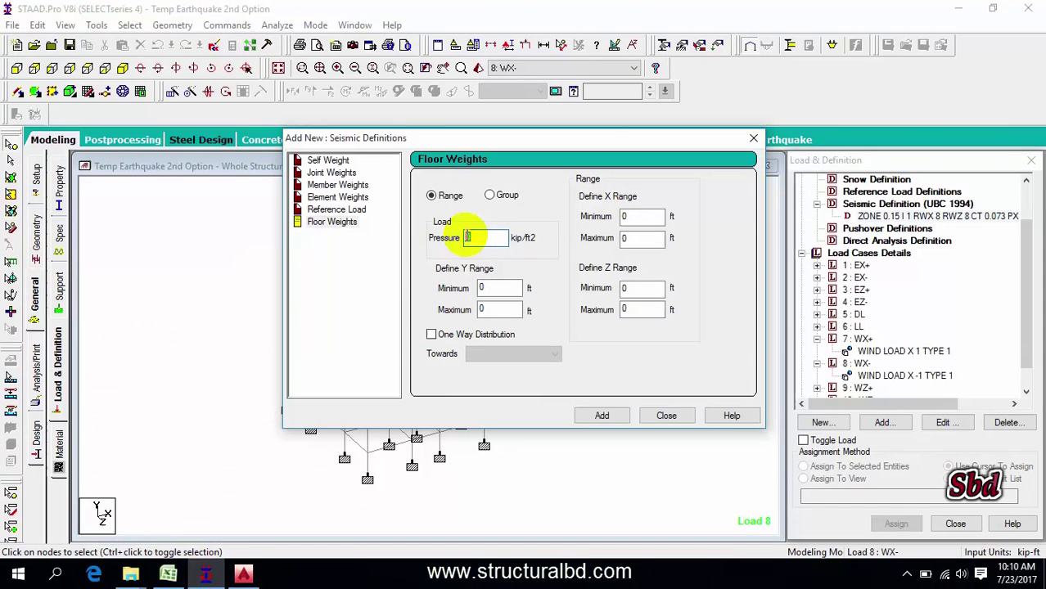
text(-.14)
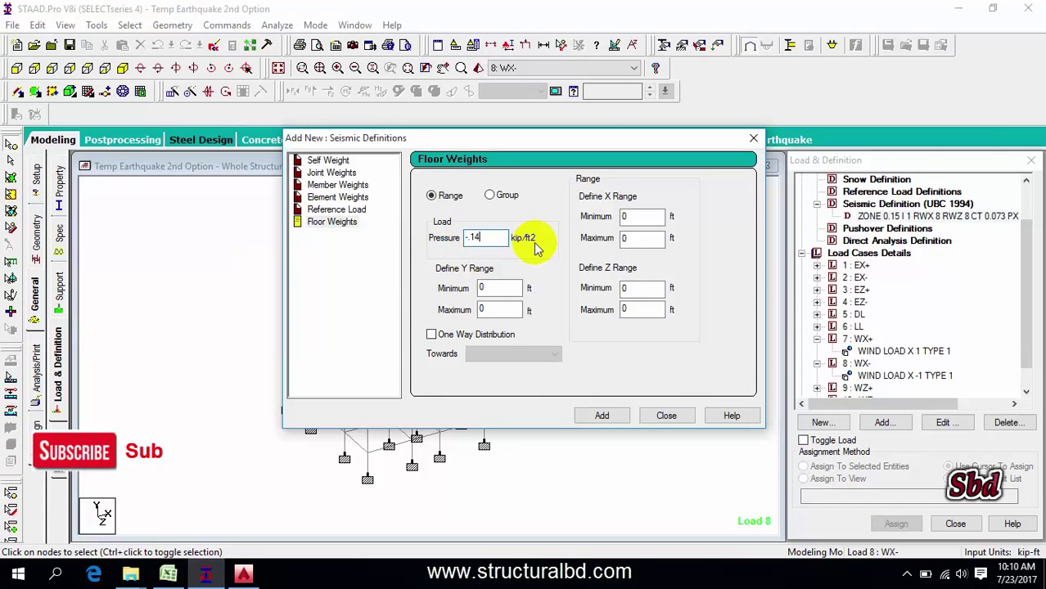
click(495, 309)
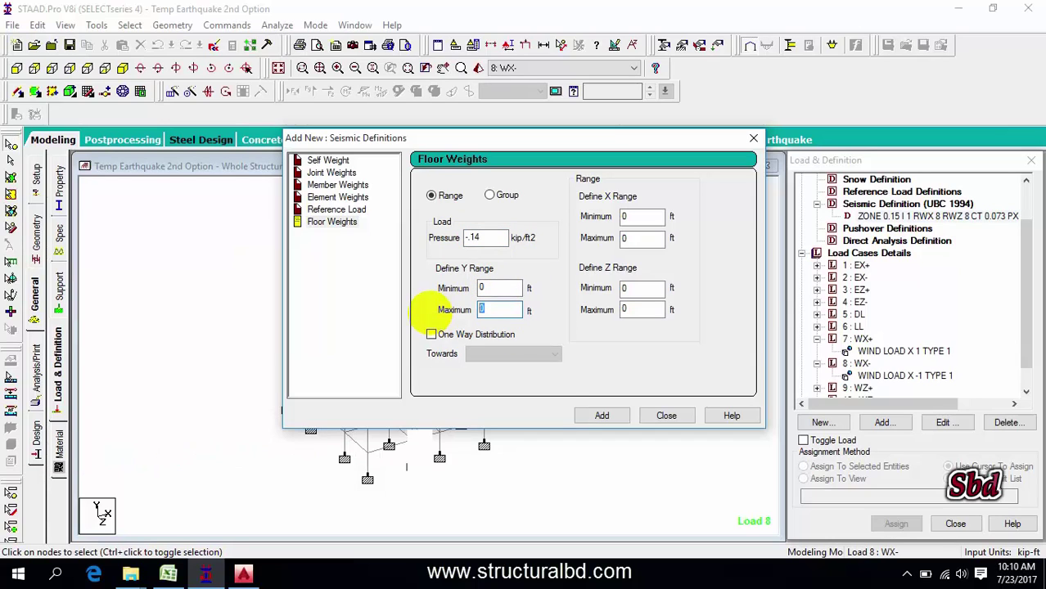
text(59)
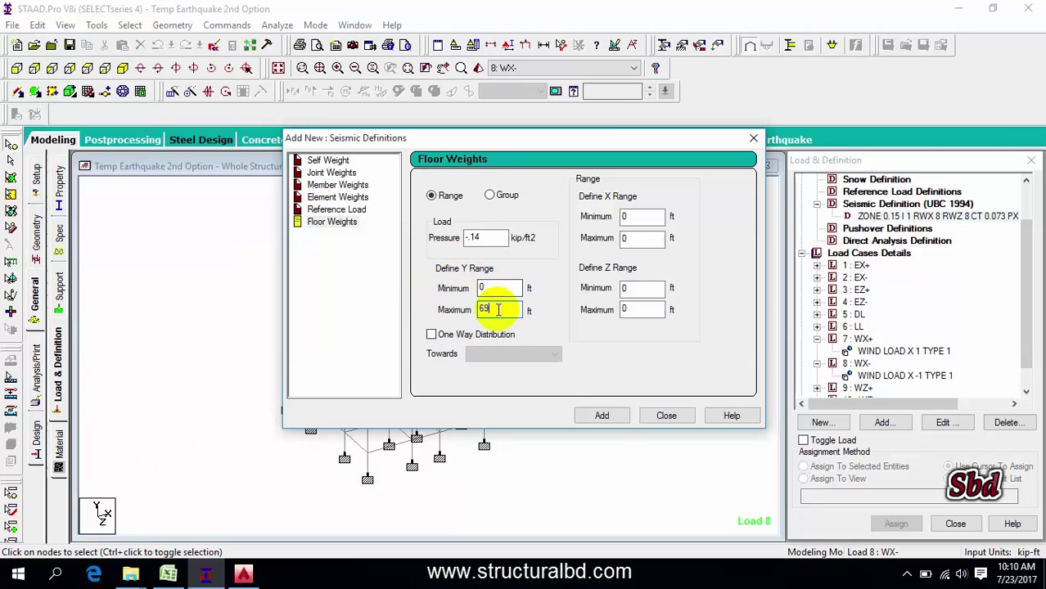
click(608, 416)
click(667, 415)
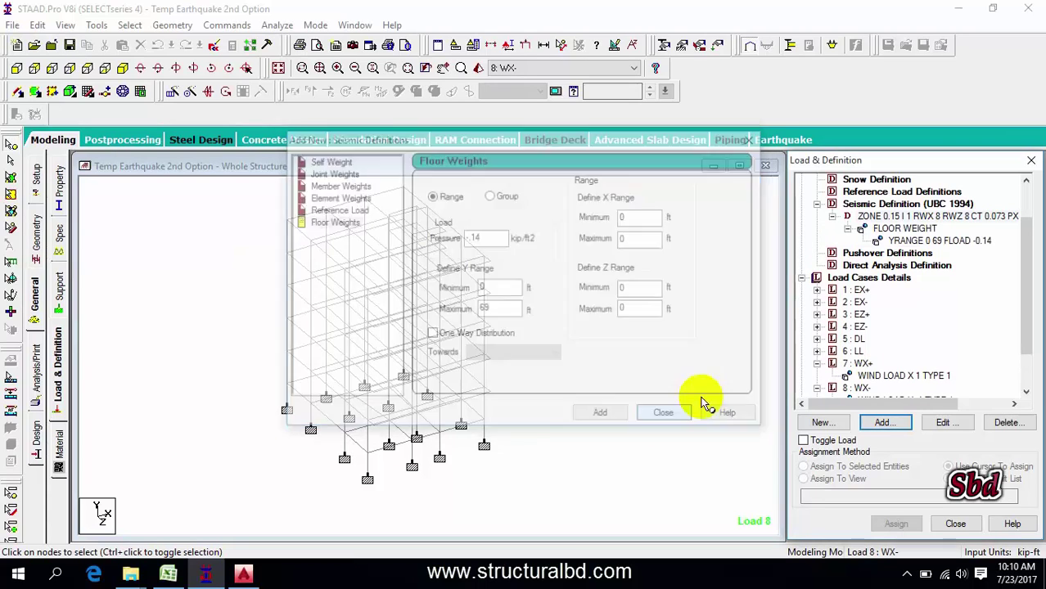
- Examine how the wind loads of load cases 7: WX+ and 8: WX- act on the structure
scroll(832, 270, down, 2)
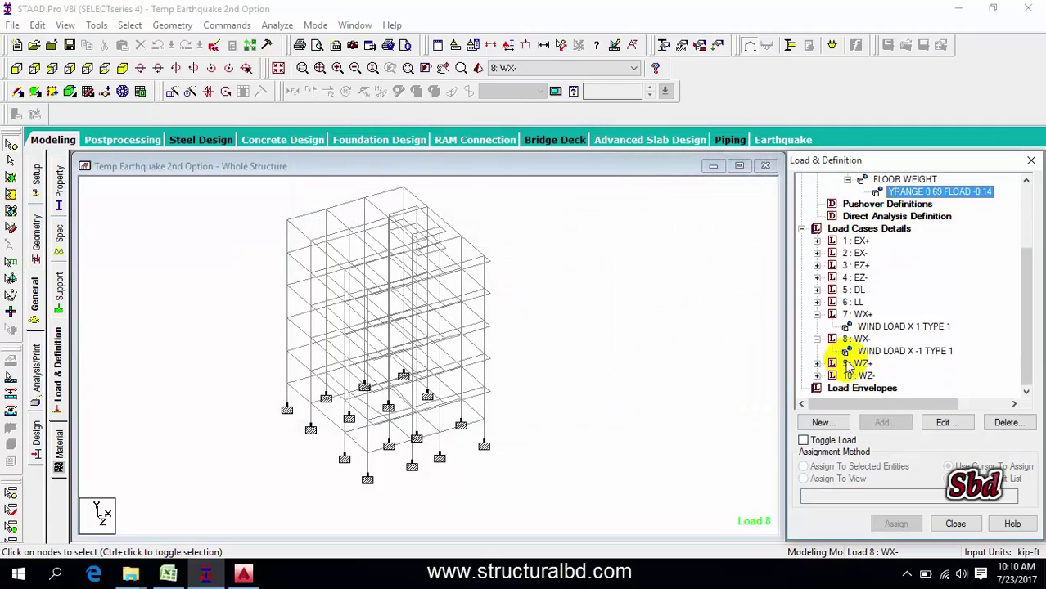
click(882, 327)
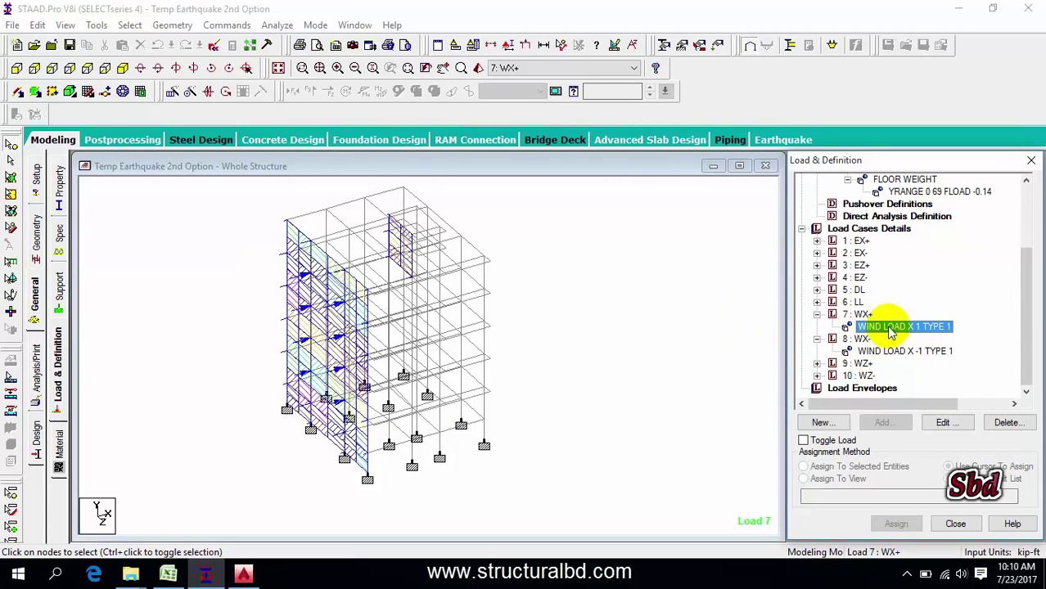
click(871, 352)
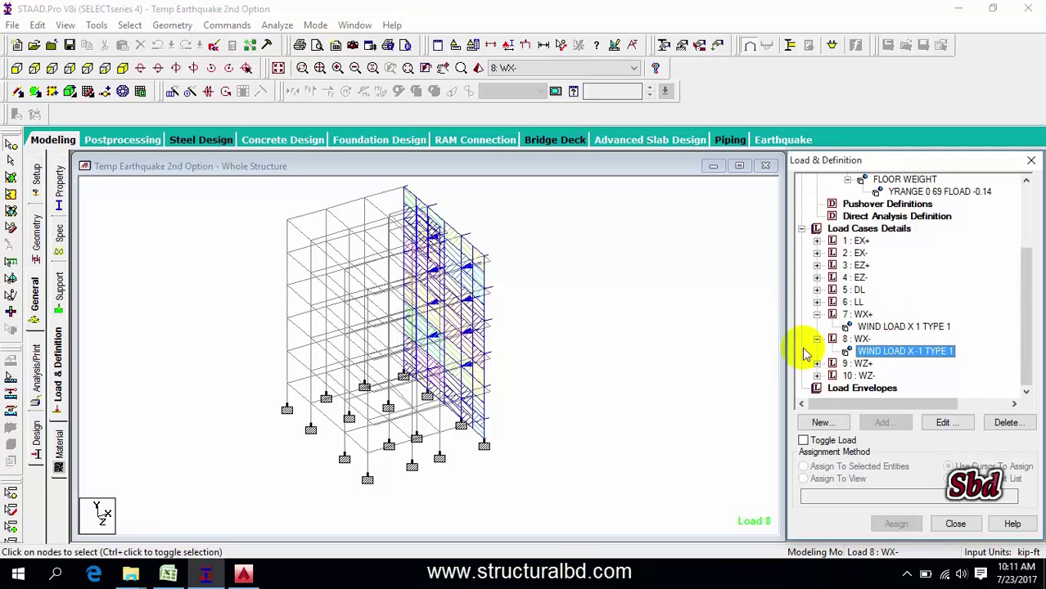
click(617, 271)
middle_drag(544, 308, 550, 311)
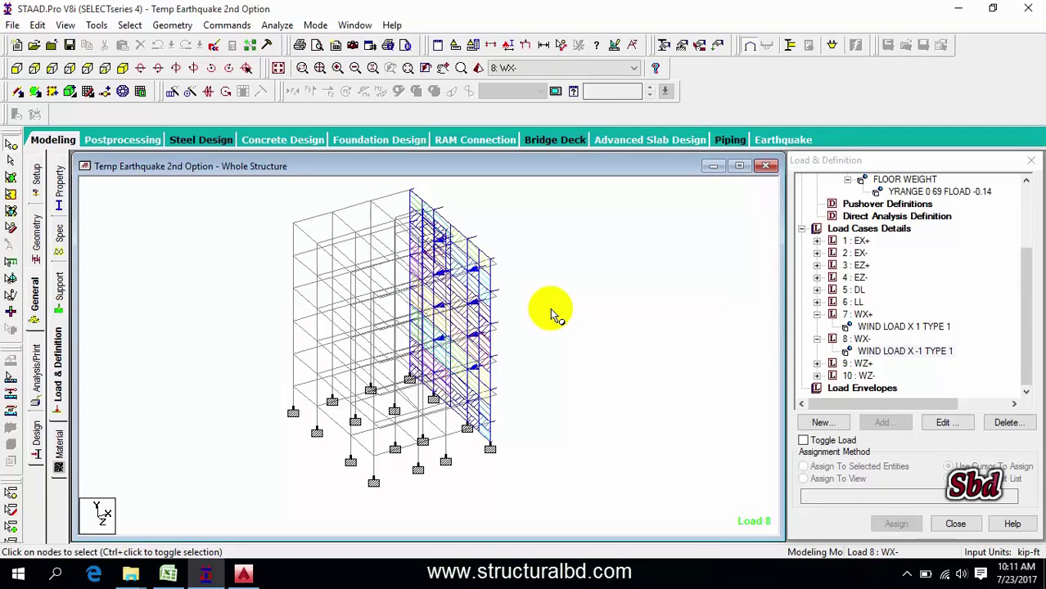
middle_drag(598, 386, 581, 351)
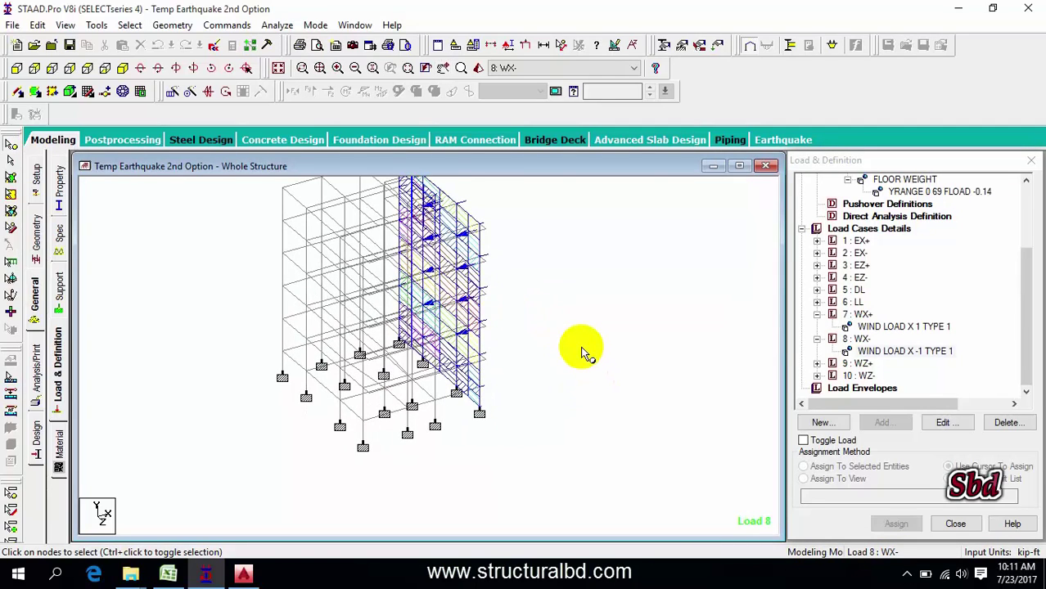